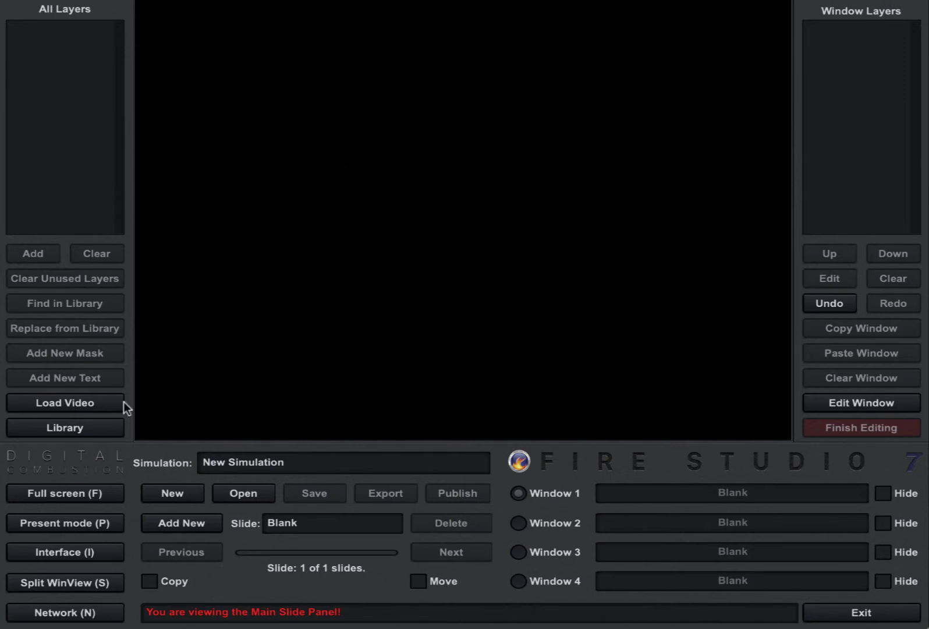
Add the 2 Story.jpg photo from the Backgrounds library as the first scene layer.
{"action": "left_click", "coordinate": [95, 431]}
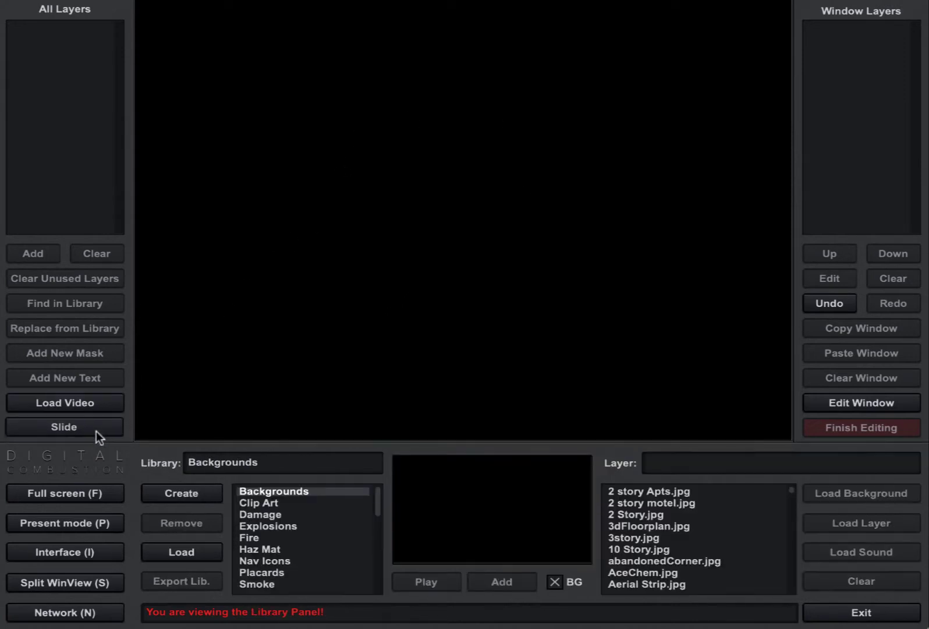
{"action": "left_click", "coordinate": [287, 492]}
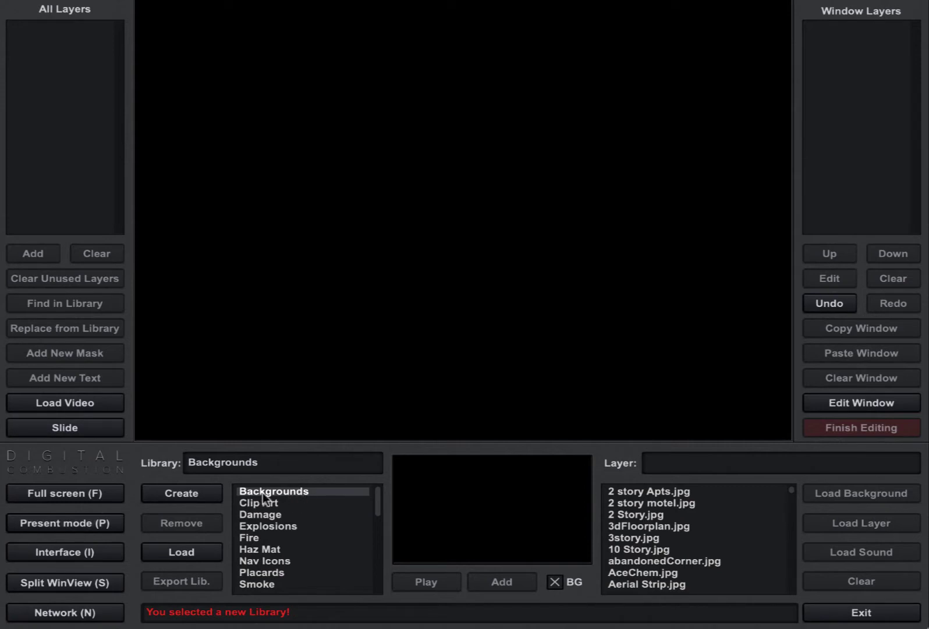
{"action": "left_click", "coordinate": [641, 515]}
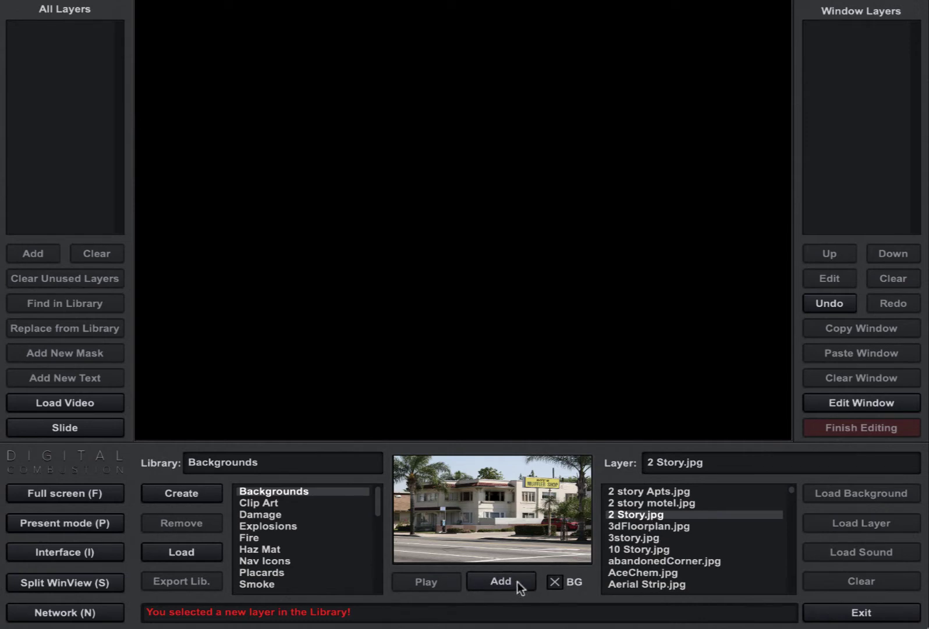
{"action": "left_click", "coordinate": [642, 502]}
{"action": "left_click", "coordinate": [644, 491]}
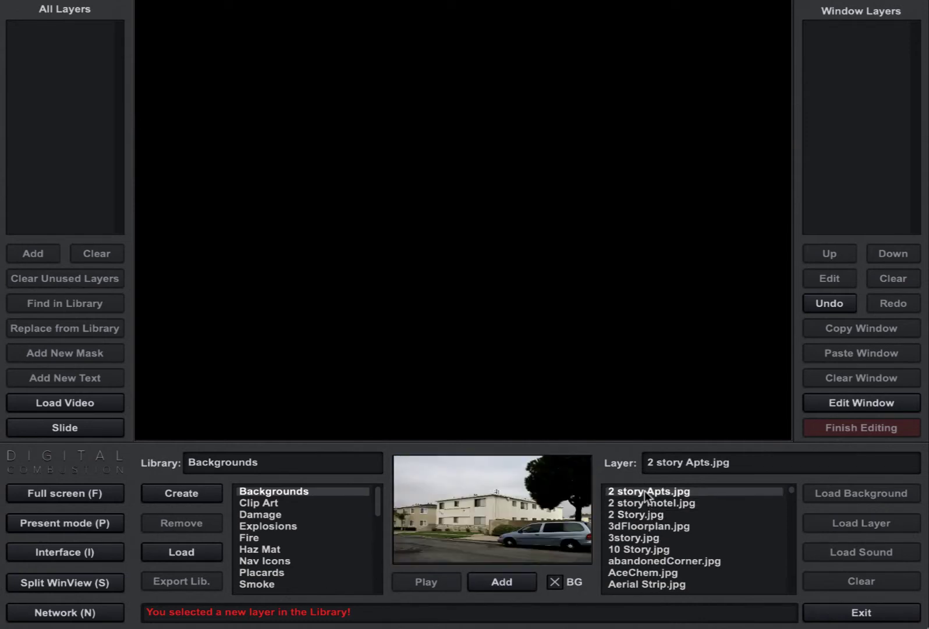
{"action": "left_click", "coordinate": [648, 500]}
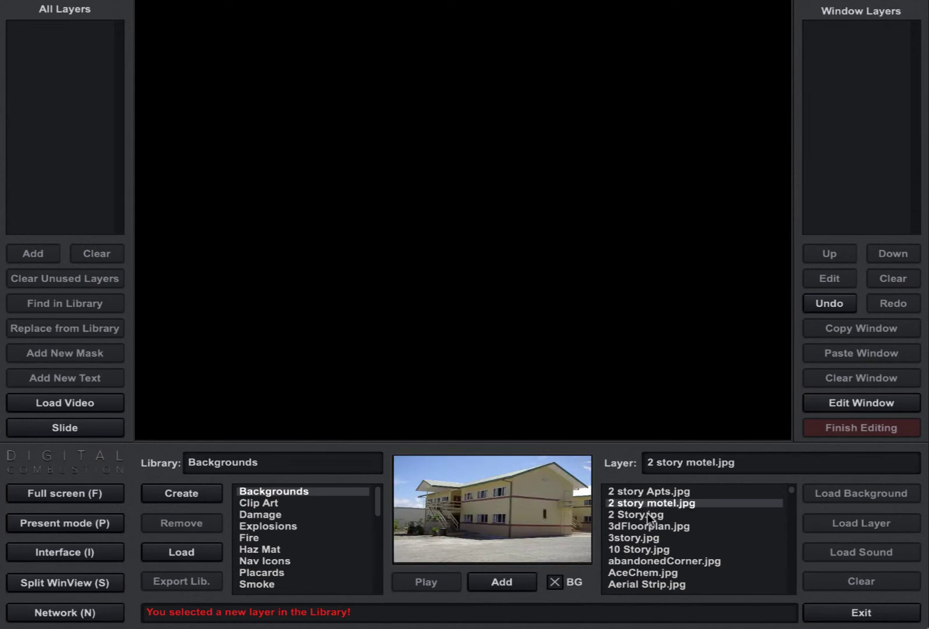
{"action": "left_click", "coordinate": [647, 514]}
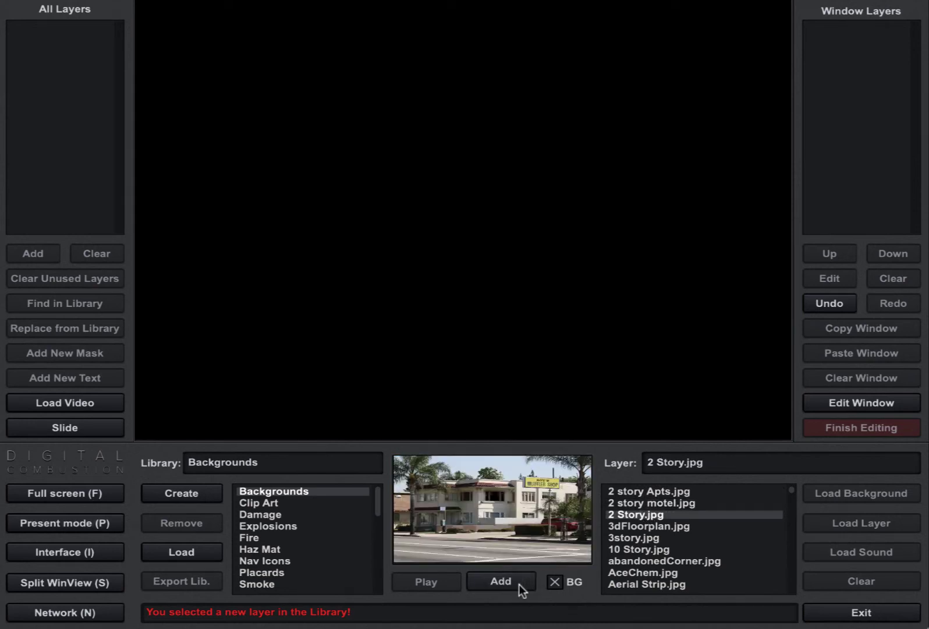
{"action": "left_click", "coordinate": [501, 581]}
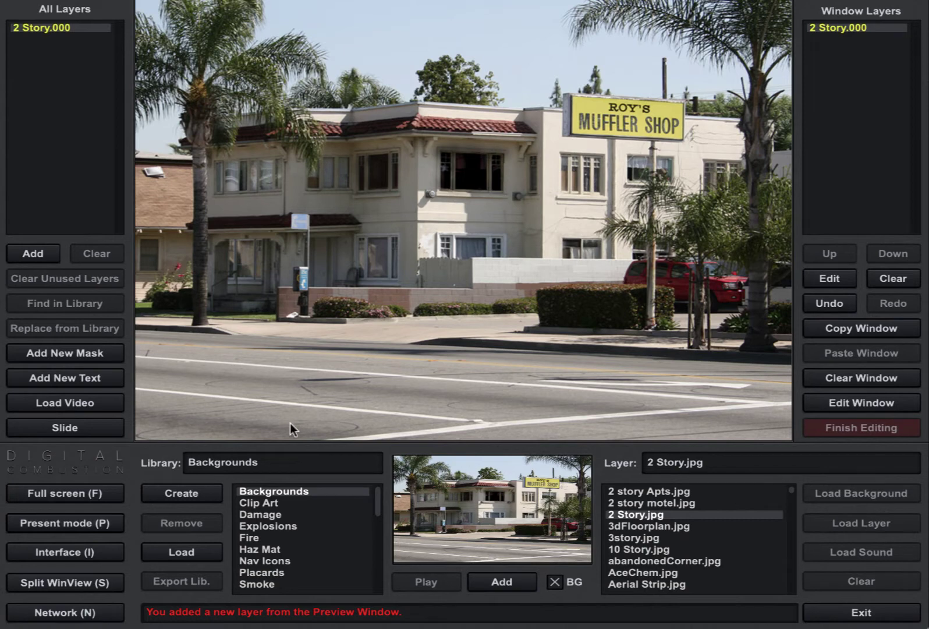
Add SM-DarkTurb from the Smoke library and drag it above the upper-floor window.
{"action": "left_click", "coordinate": [257, 584]}
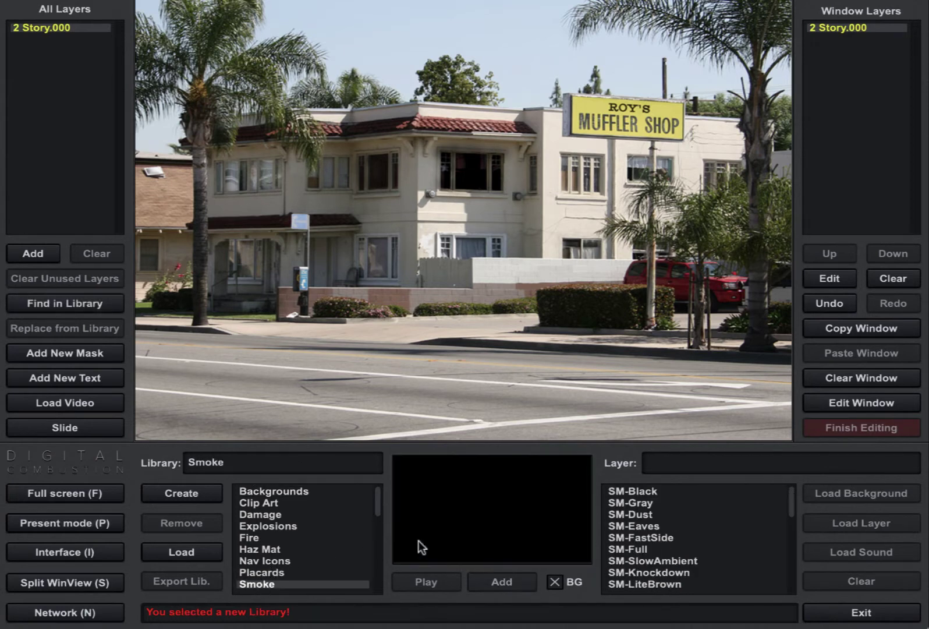
{"action": "left_click", "coordinate": [629, 517]}
{"action": "scroll", "coordinate": [651, 510], "scroll_direction": "down", "scroll_amount": 3}
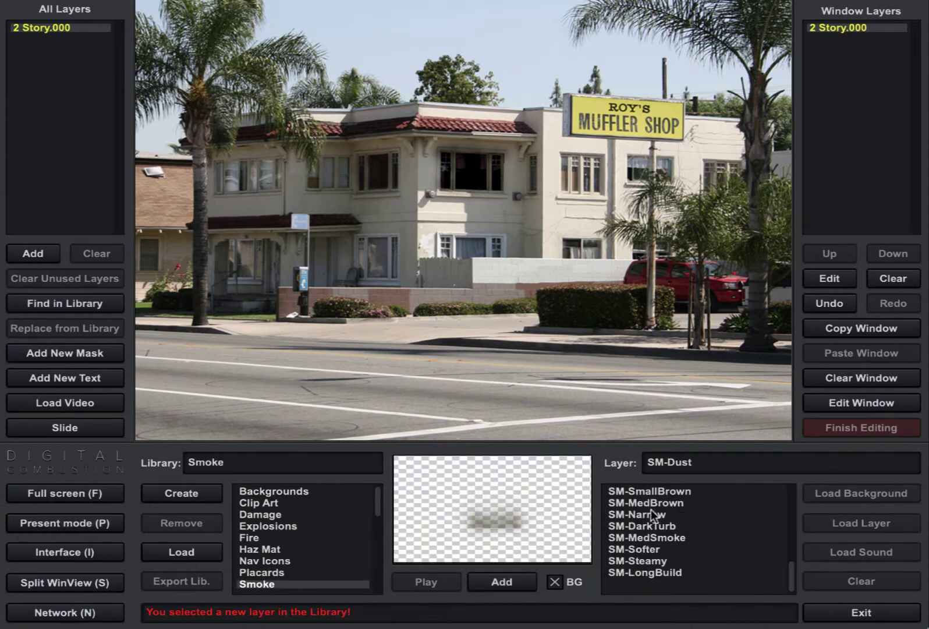
{"action": "left_click", "coordinate": [642, 560]}
{"action": "left_click", "coordinate": [648, 548]}
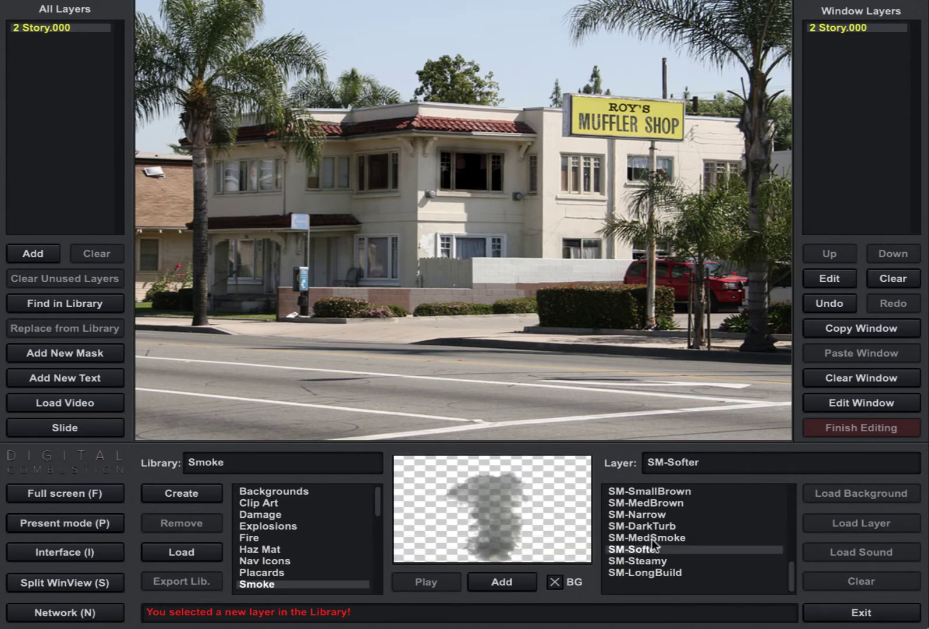
{"action": "left_click", "coordinate": [650, 538]}
{"action": "left_click", "coordinate": [653, 527]}
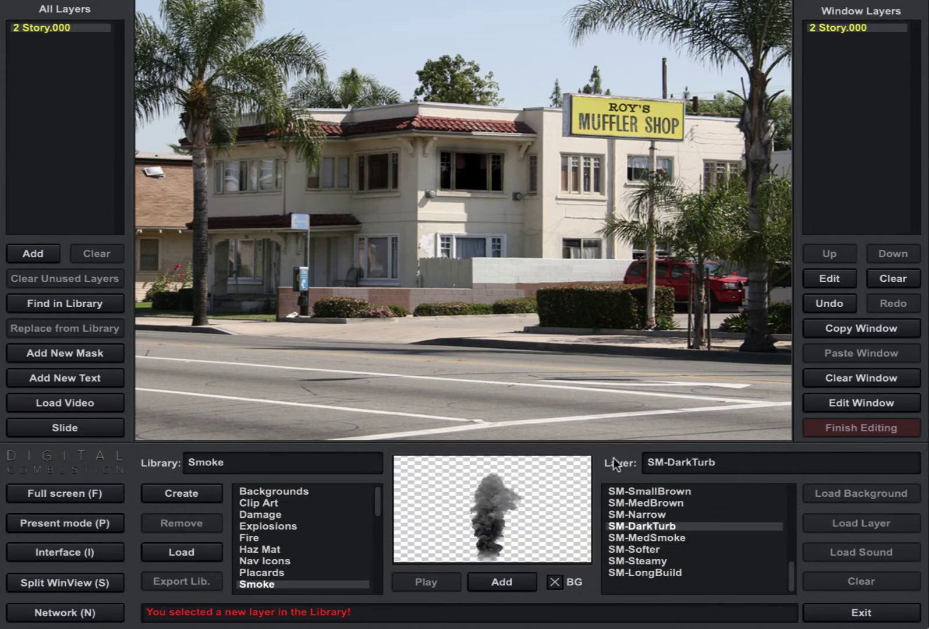
{"action": "left_click", "coordinate": [513, 583]}
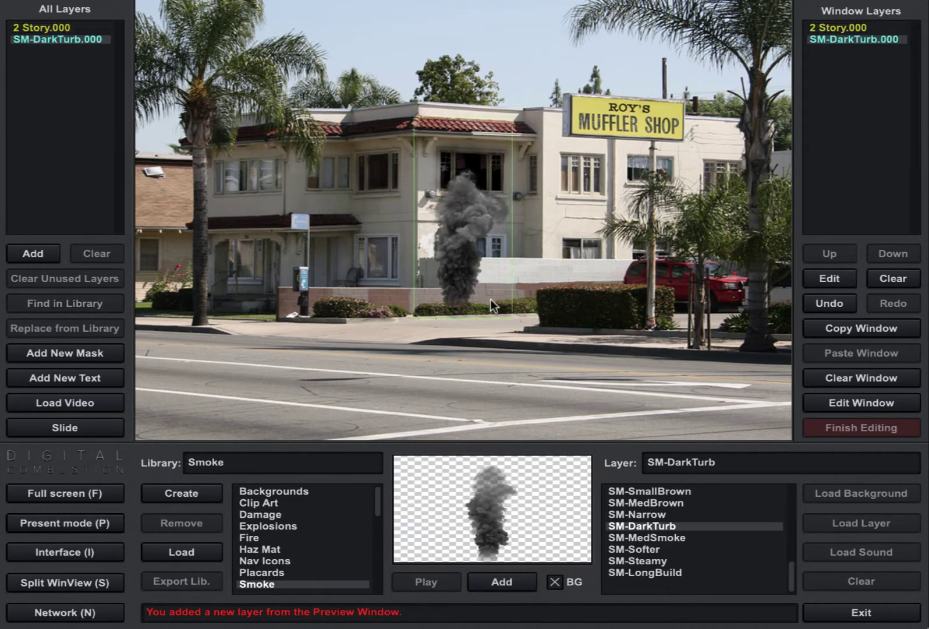
{"action": "left_click_drag", "start_coordinate": [461, 284], "coordinate": [470, 161]}
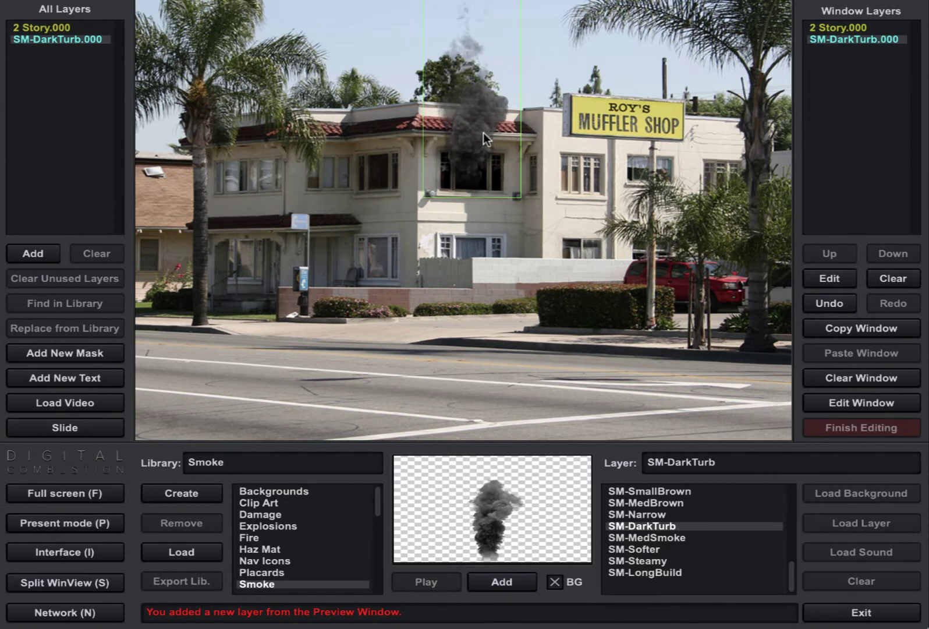
{"action": "left_click", "coordinate": [827, 40]}
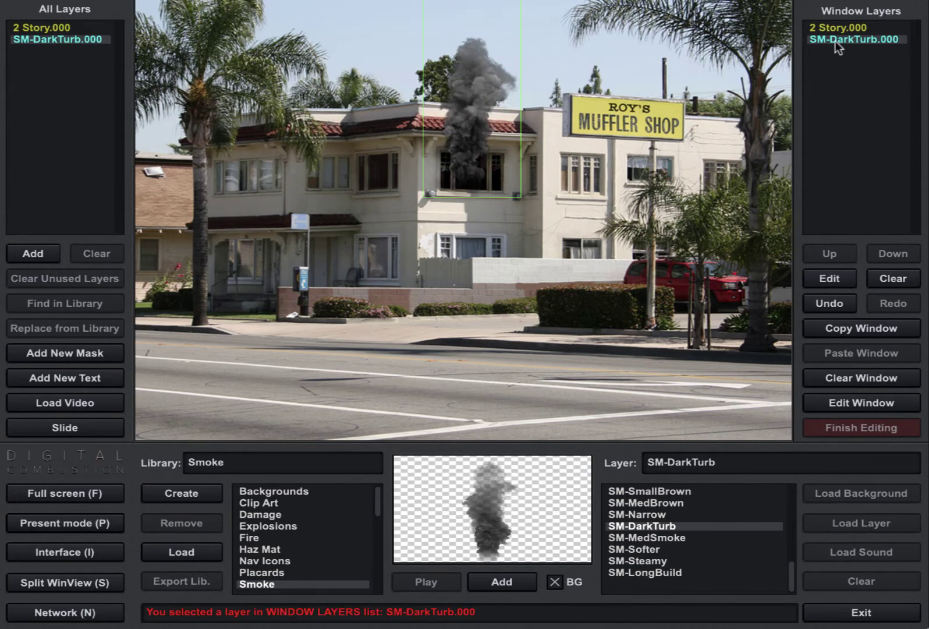
Scale the smoke plume to 201 and position it at X 548, Y 767 with rotation -3.
{"action": "left_click", "coordinate": [833, 279]}
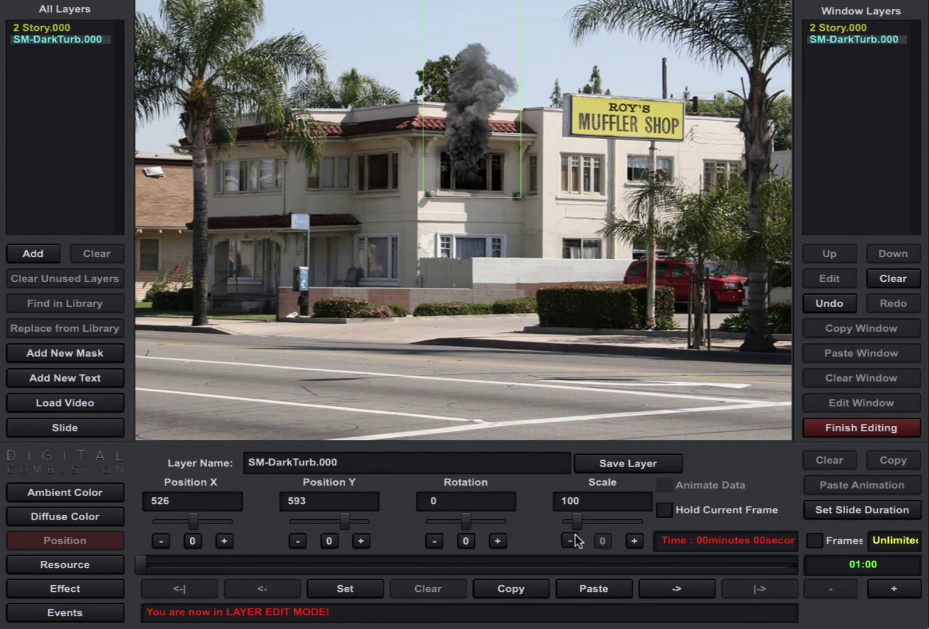
{"action": "left_click_drag", "start_coordinate": [578, 525], "coordinate": [593, 522]}
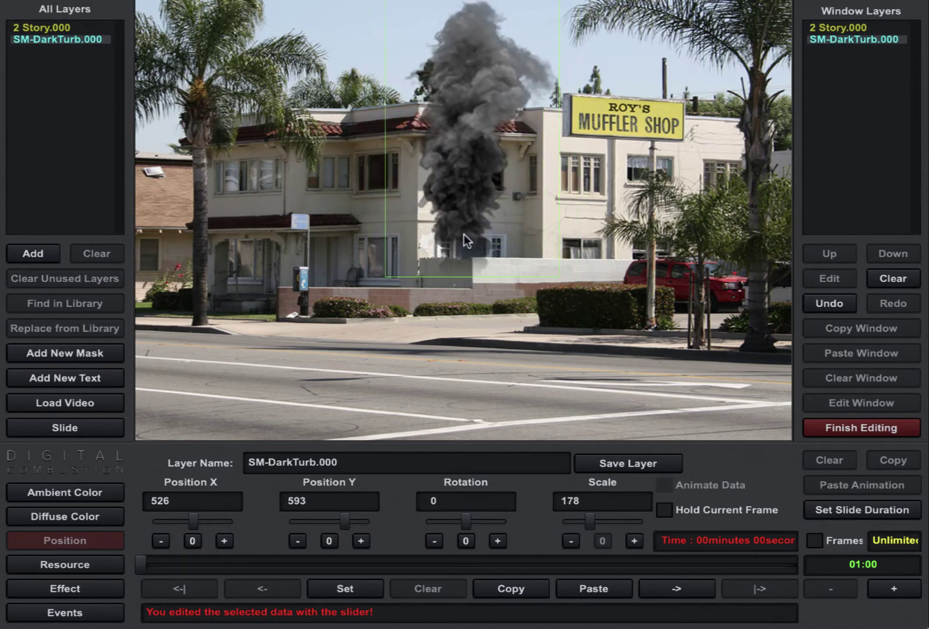
{"action": "left_click_drag", "start_coordinate": [464, 233], "coordinate": [475, 171]}
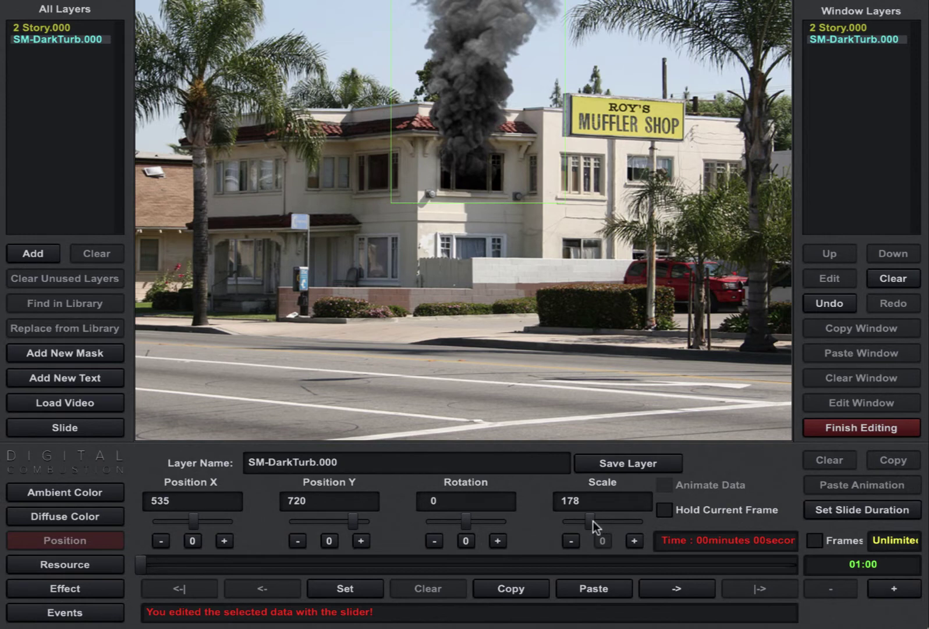
{"action": "left_click_drag", "start_coordinate": [594, 522], "coordinate": [597, 519]}
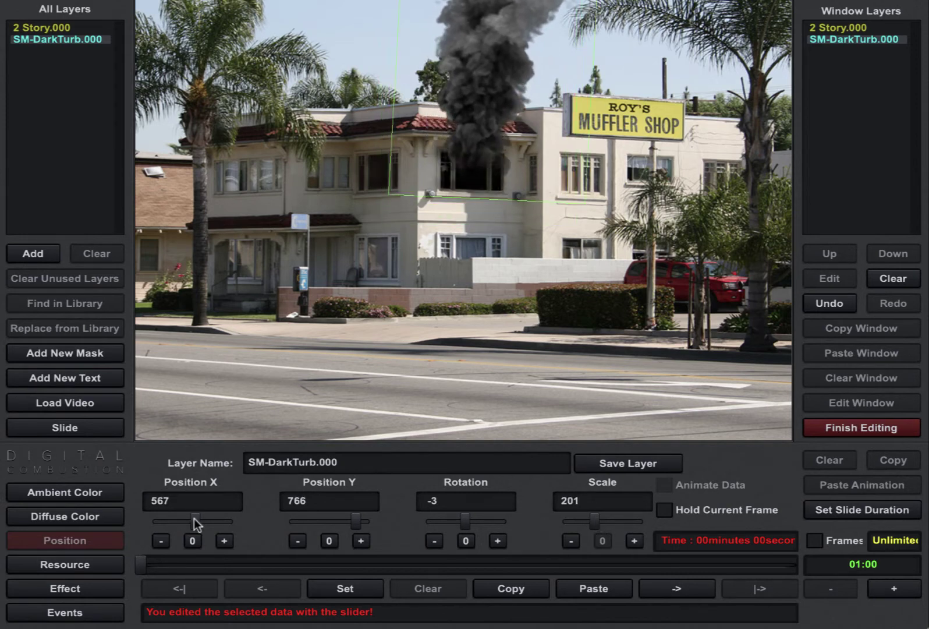
{"action": "left_click_drag", "start_coordinate": [194, 519], "coordinate": [193, 517]}
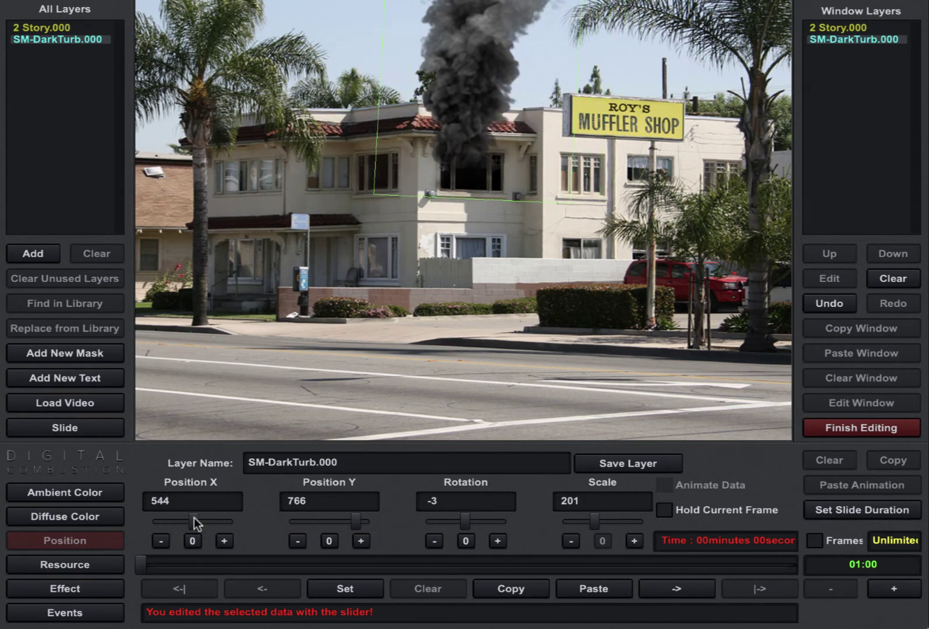
{"action": "mouse_move", "coordinate": [448, 126]}
{"action": "left_mouse_down"}
{"action": "mouse_move", "coordinate": [488, 118]}
{"action": "mouse_move", "coordinate": [451, 125]}
{"action": "left_mouse_up"}
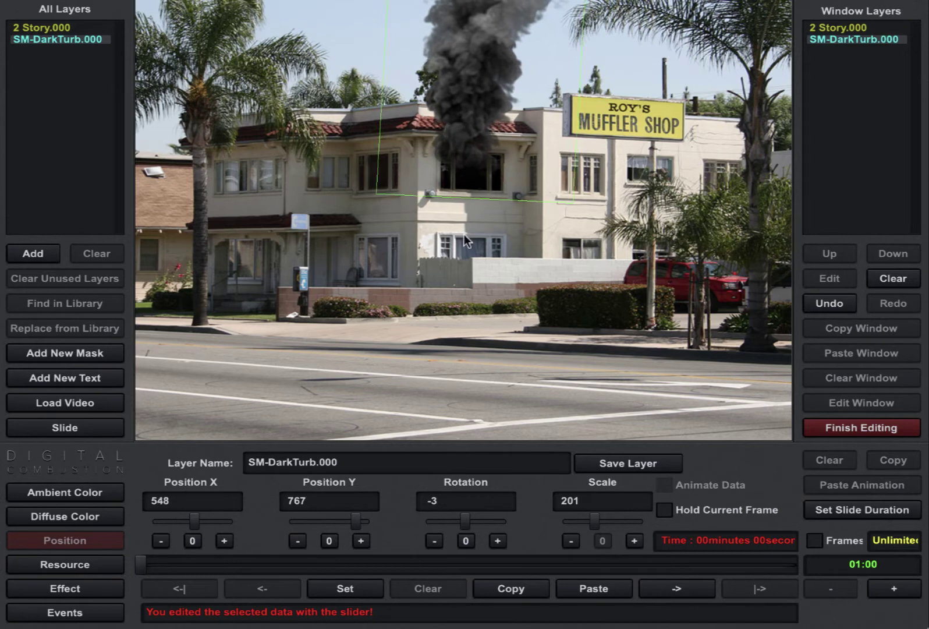
Finish the smoke edit and preview Fire library flames FR-TallMix, FR-FlareUp and FR-SmallSmk on black.
{"action": "left_click", "coordinate": [850, 429]}
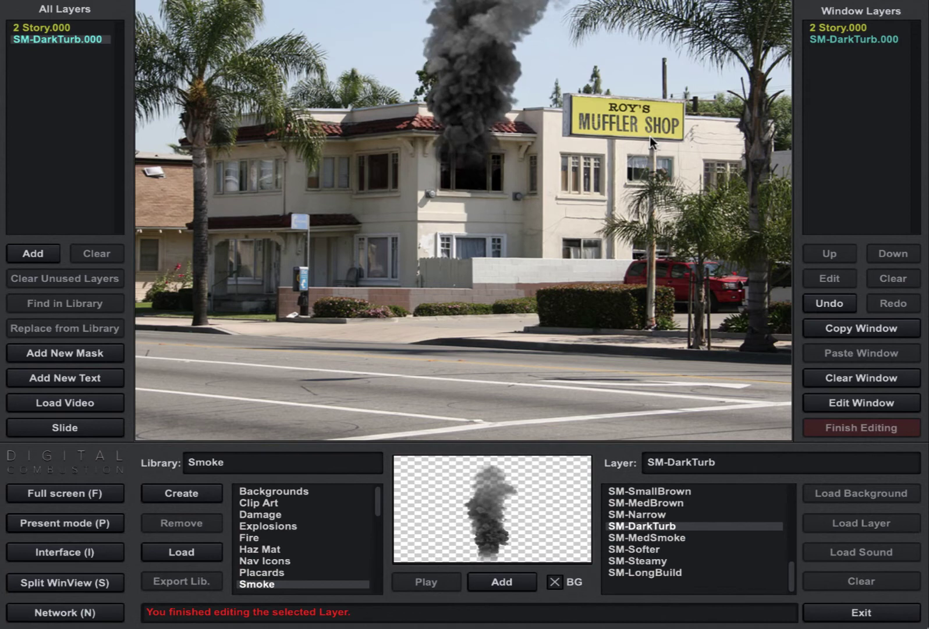
{"action": "left_click", "coordinate": [255, 535]}
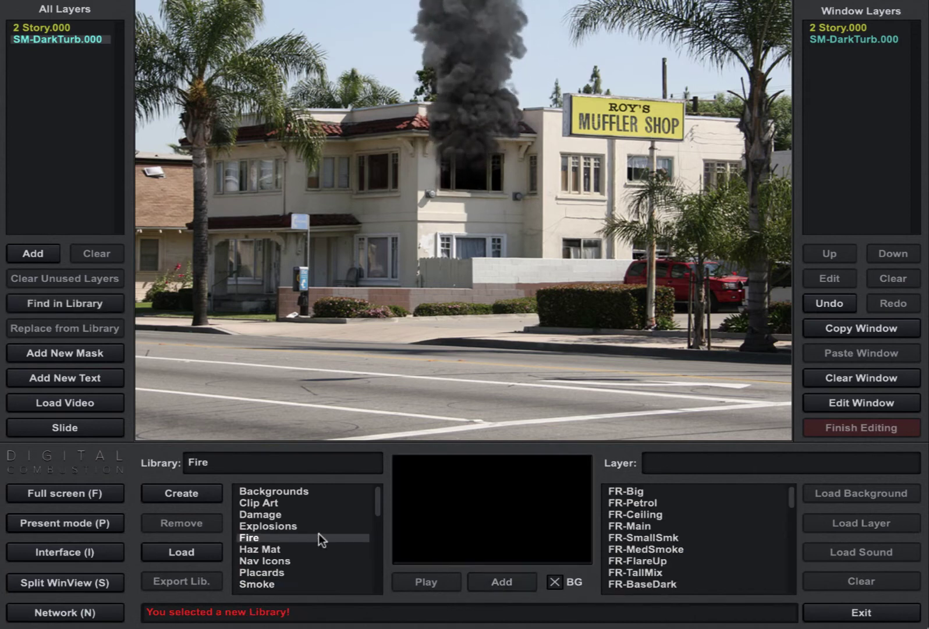
{"action": "left_click", "coordinate": [634, 502]}
{"action": "left_click", "coordinate": [630, 524]}
{"action": "left_click", "coordinate": [612, 572]}
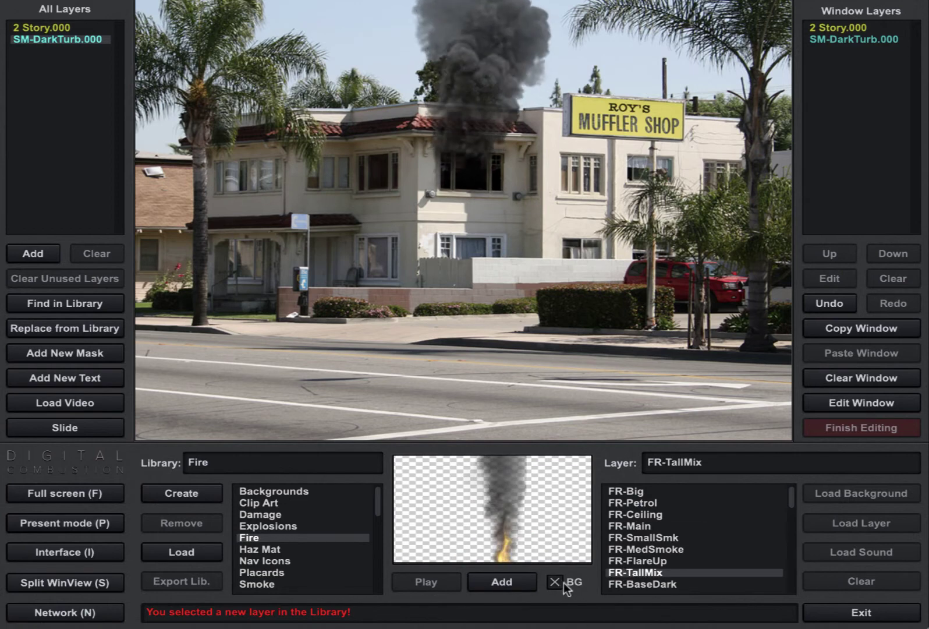
{"action": "left_click", "coordinate": [556, 582]}
{"action": "left_click", "coordinate": [618, 561]}
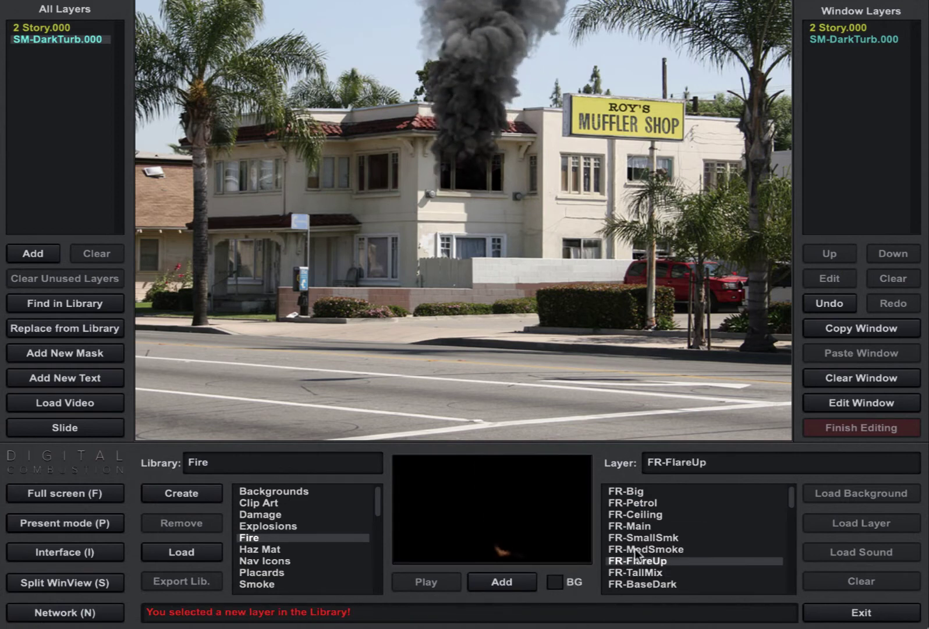
{"action": "left_click", "coordinate": [635, 538]}
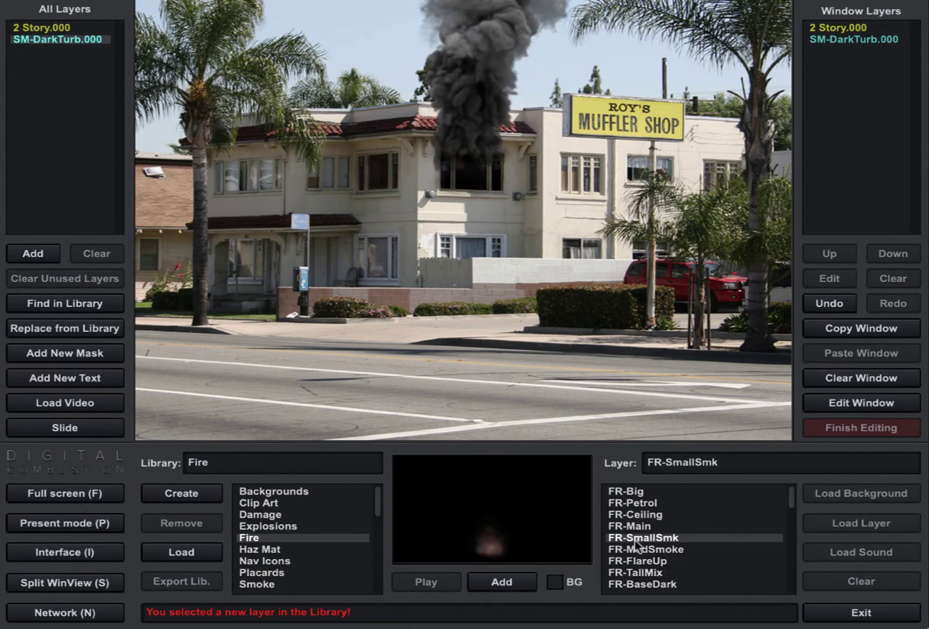
{"action": "left_click", "coordinate": [557, 581]}
{"action": "left_click", "coordinate": [558, 582]}
Preview FR-Beam2, FR-Ceiling2, FR-HorzBeam and FR-WinFront, settling on FR-WinSide2.
{"action": "scroll", "coordinate": [670, 535], "scroll_direction": "down", "scroll_amount": 5}
{"action": "left_click", "coordinate": [642, 505]}
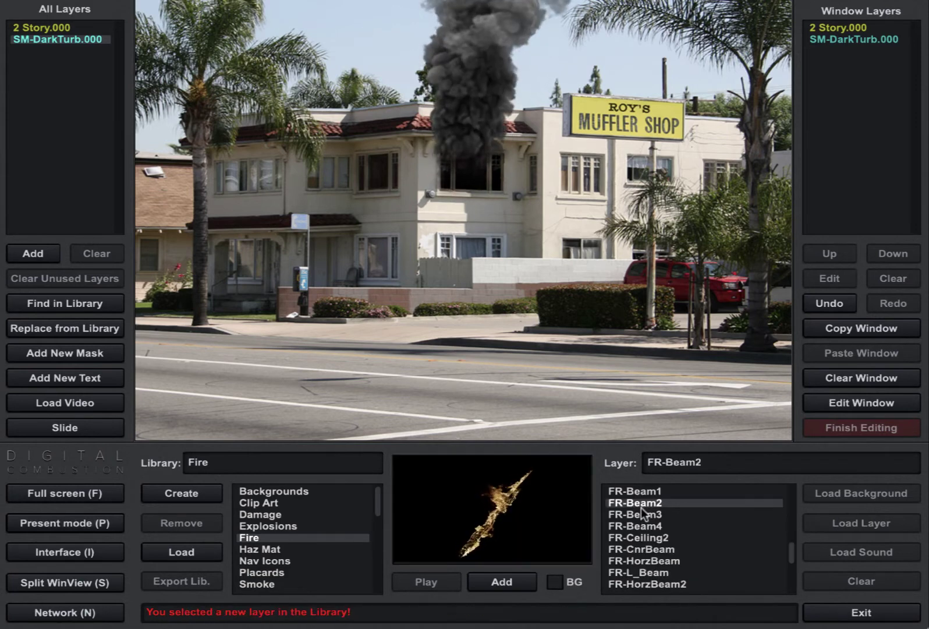
{"action": "left_click", "coordinate": [649, 539]}
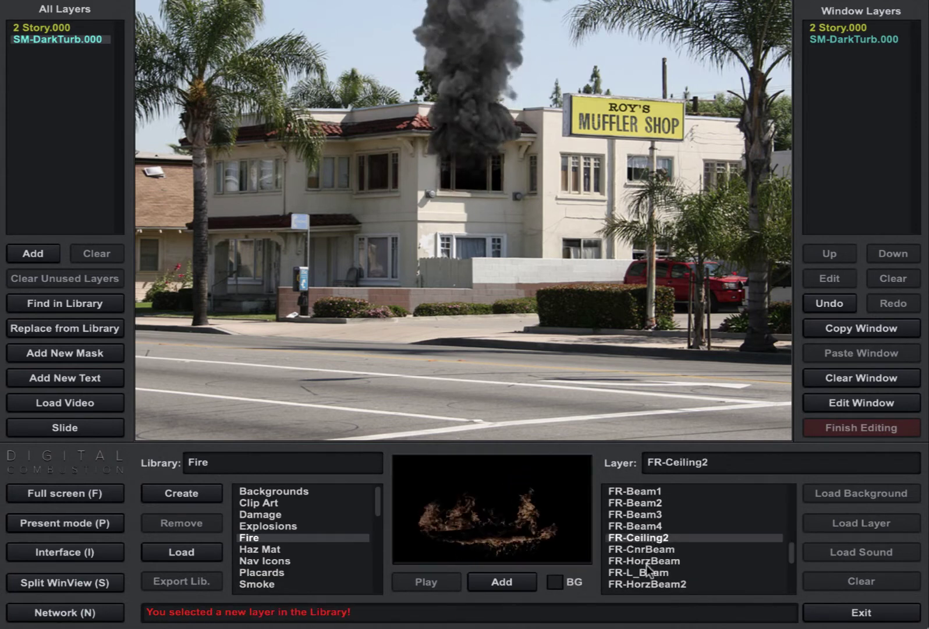
{"action": "left_click", "coordinate": [646, 562]}
{"action": "scroll", "coordinate": [647, 565], "scroll_direction": "down", "scroll_amount": 3}
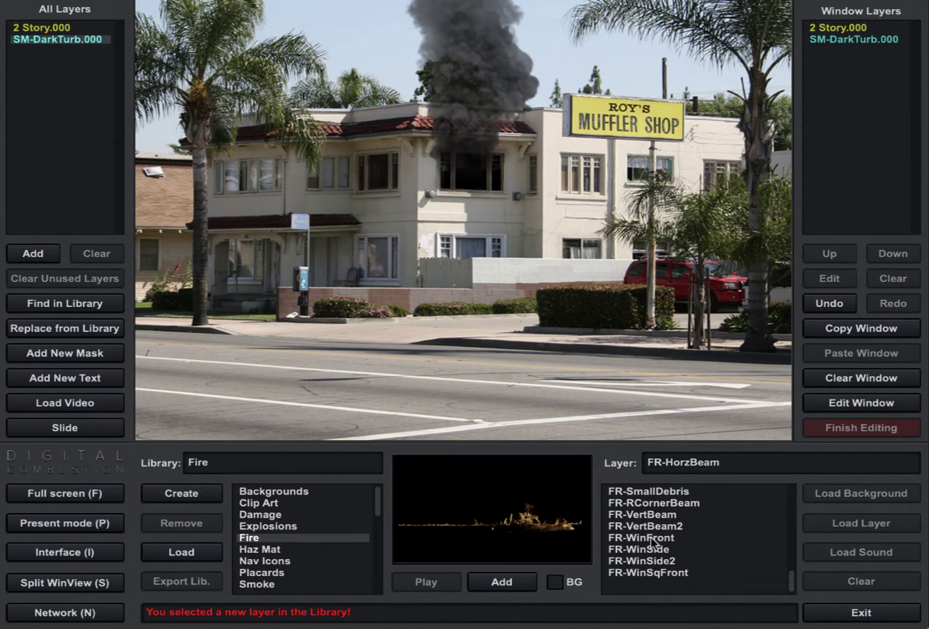
{"action": "left_click", "coordinate": [651, 537]}
{"action": "left_click", "coordinate": [651, 560]}
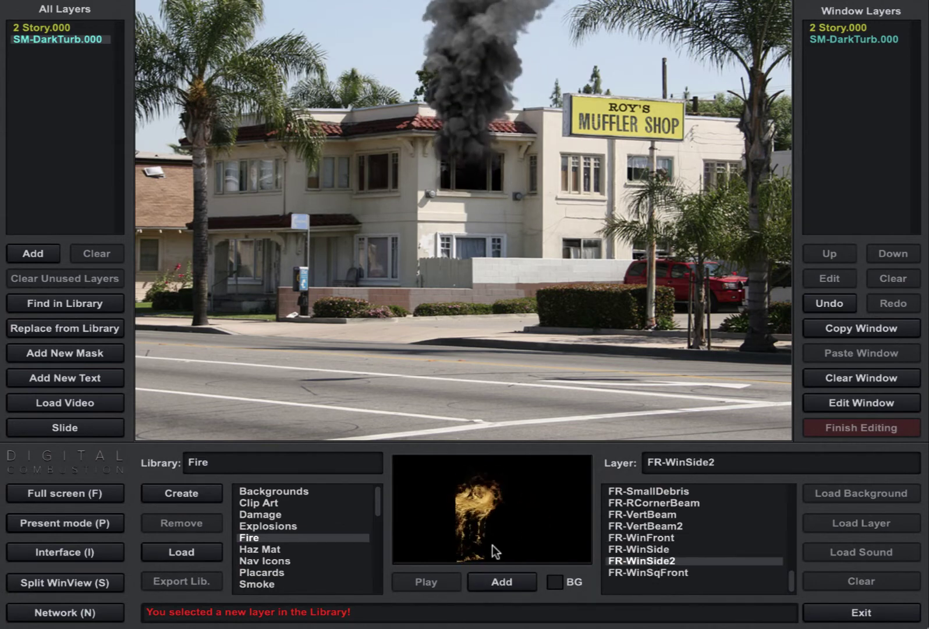
Add FR-WinSide2 and fit it in the upper window at X 559, Y 466, scale 95.
{"action": "left_click", "coordinate": [505, 581]}
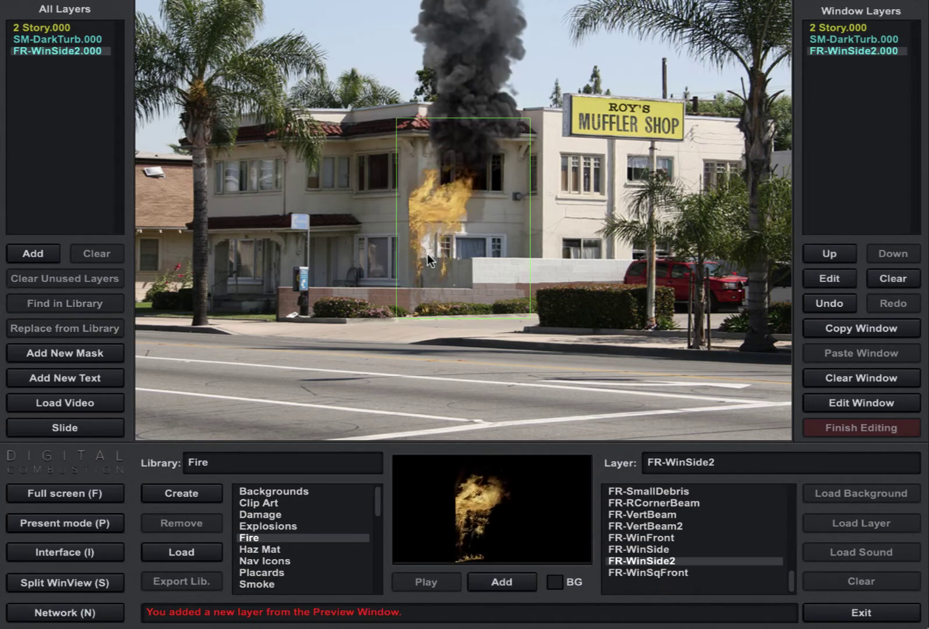
{"action": "left_click_drag", "start_coordinate": [428, 254], "coordinate": [463, 207]}
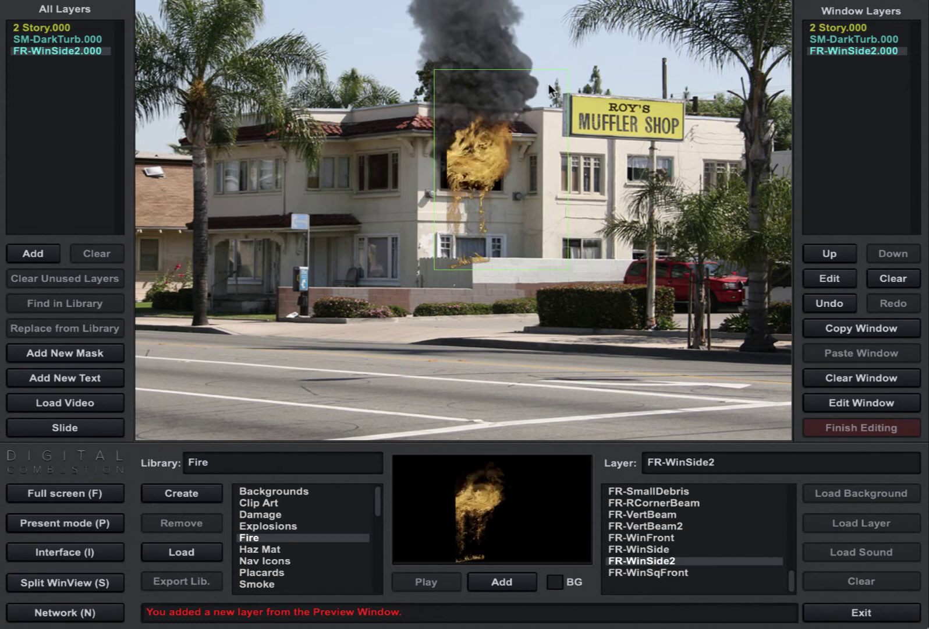
{"action": "left_click", "coordinate": [821, 276]}
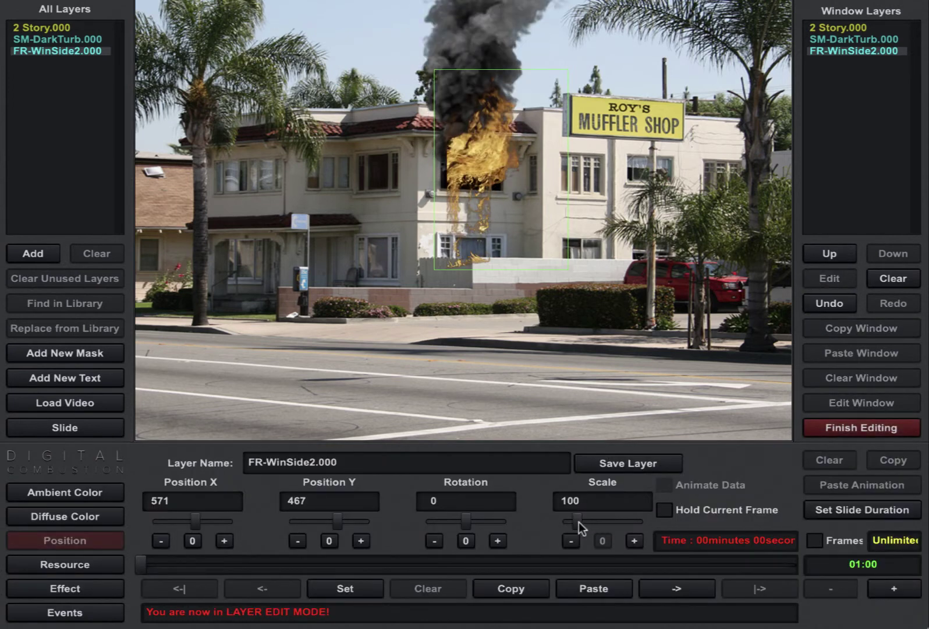
{"action": "left_click_drag", "start_coordinate": [579, 522], "coordinate": [577, 523]}
{"action": "left_click_drag", "start_coordinate": [489, 173], "coordinate": [482, 172]}
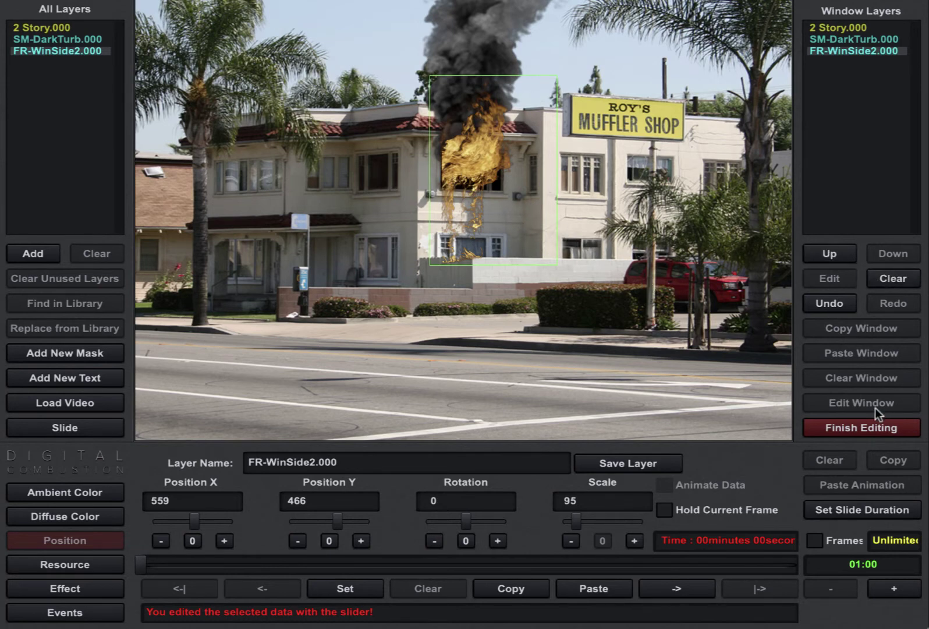
{"action": "left_click", "coordinate": [868, 425]}
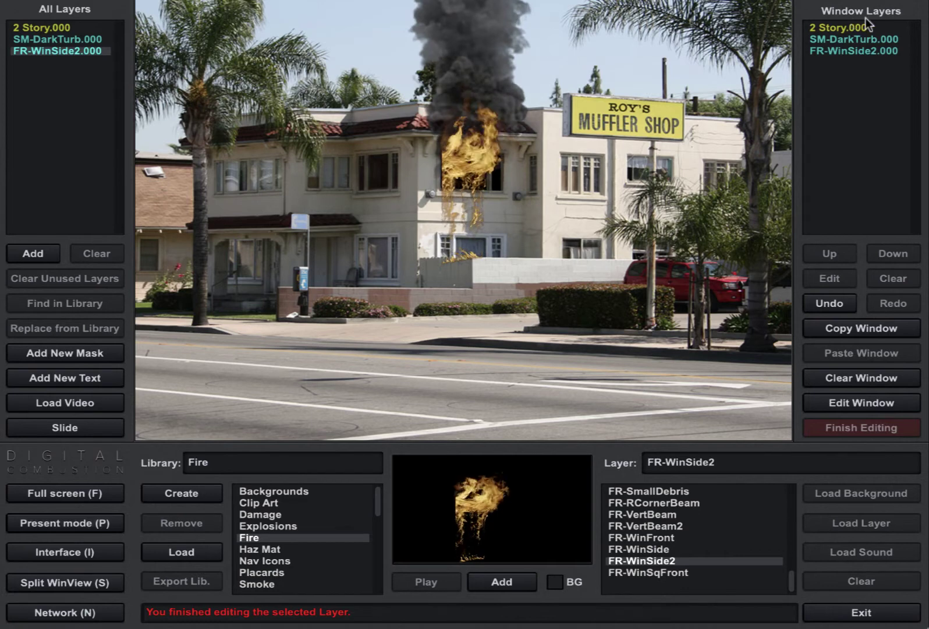
Move FR-WinSide2.000 one level down beneath the SM-DarkTurb smoke layer.
{"action": "left_click", "coordinate": [841, 28]}
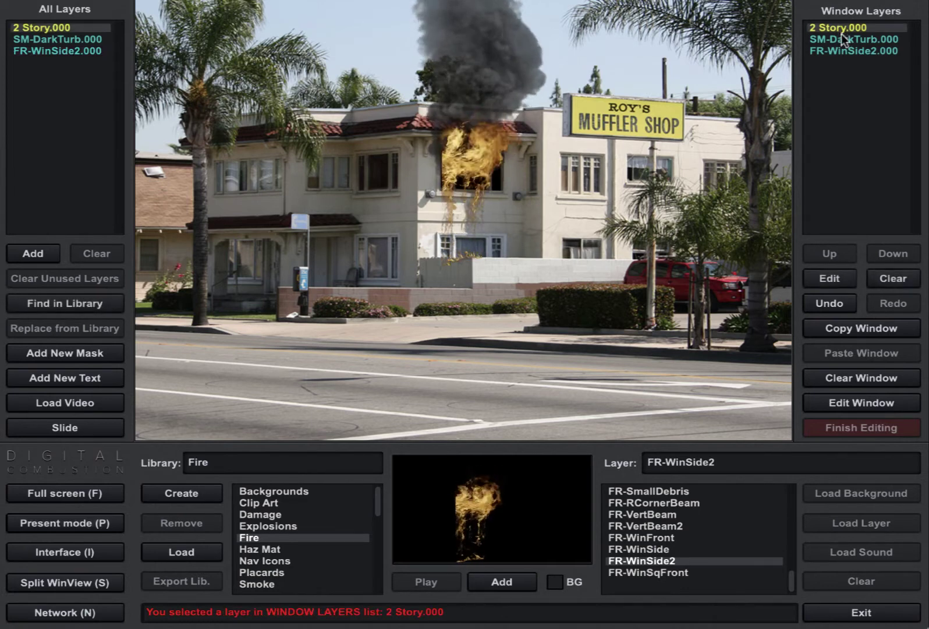
{"action": "left_click", "coordinate": [842, 37]}
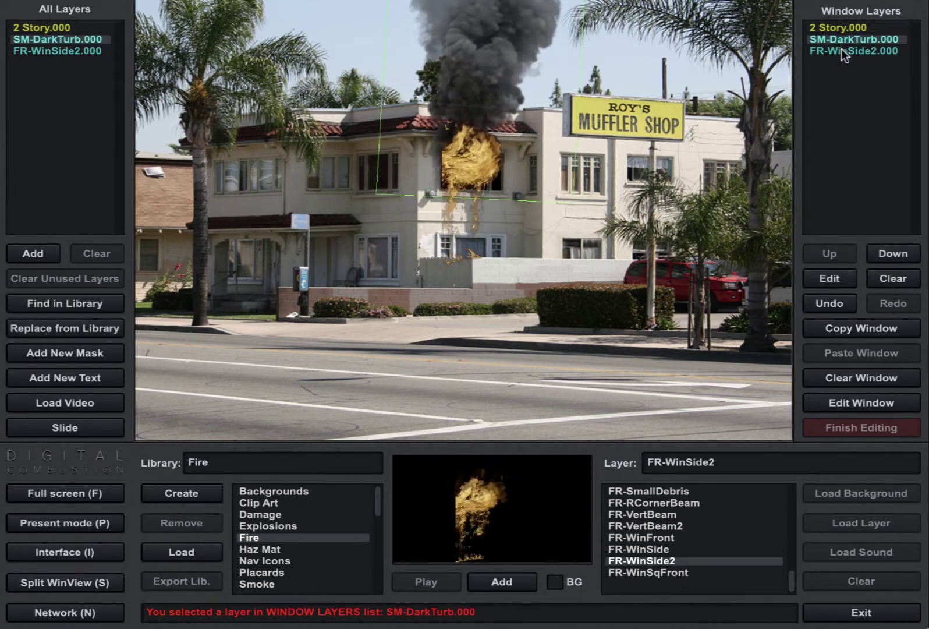
{"action": "left_click", "coordinate": [841, 49]}
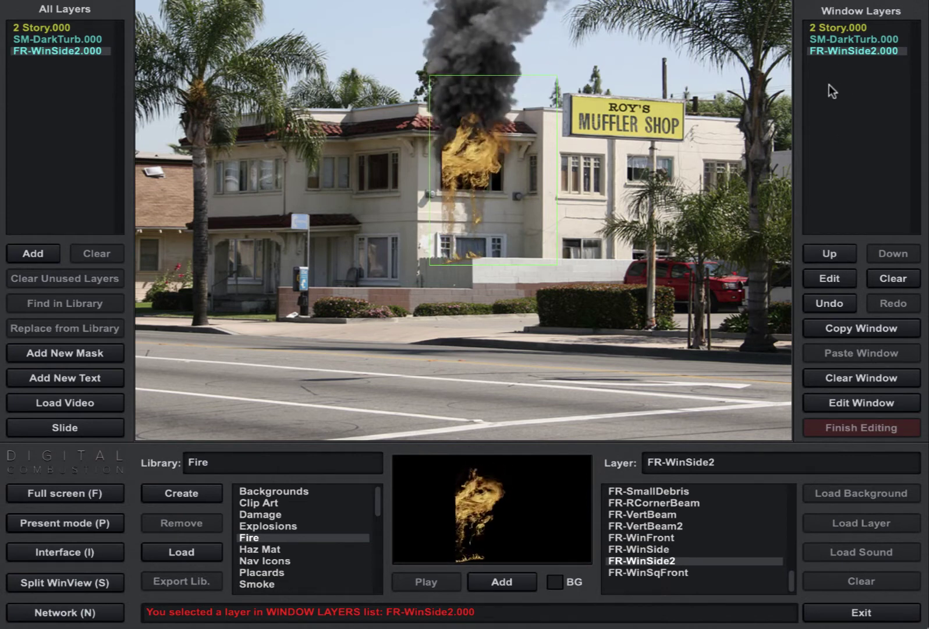
{"action": "left_click", "coordinate": [831, 252]}
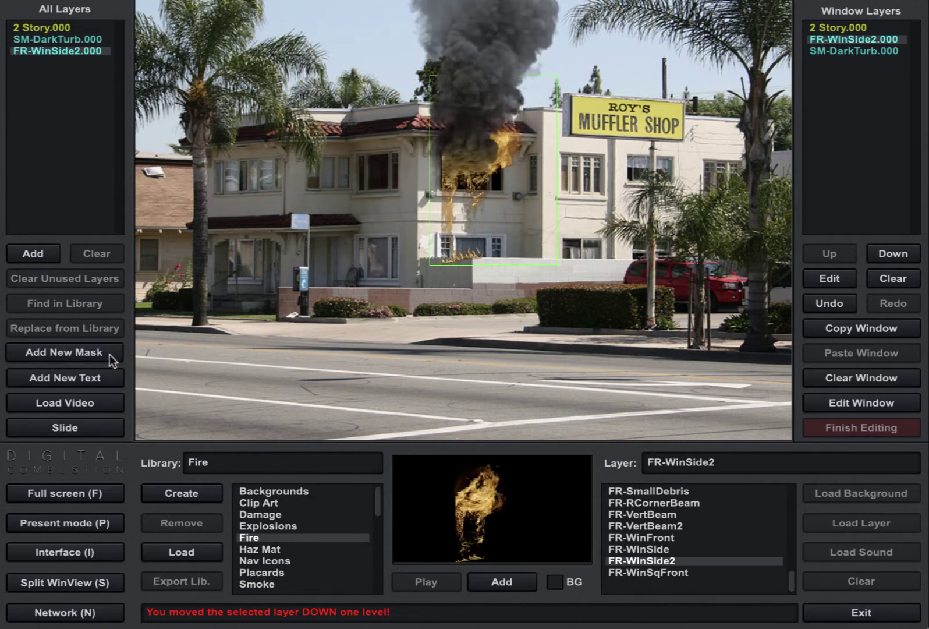
Add New Mask.000 and fit its four corners over the building front down to the wall base.
{"action": "left_click", "coordinate": [65, 354]}
{"action": "left_click_drag", "start_coordinate": [378, 281], "coordinate": [527, 259]}
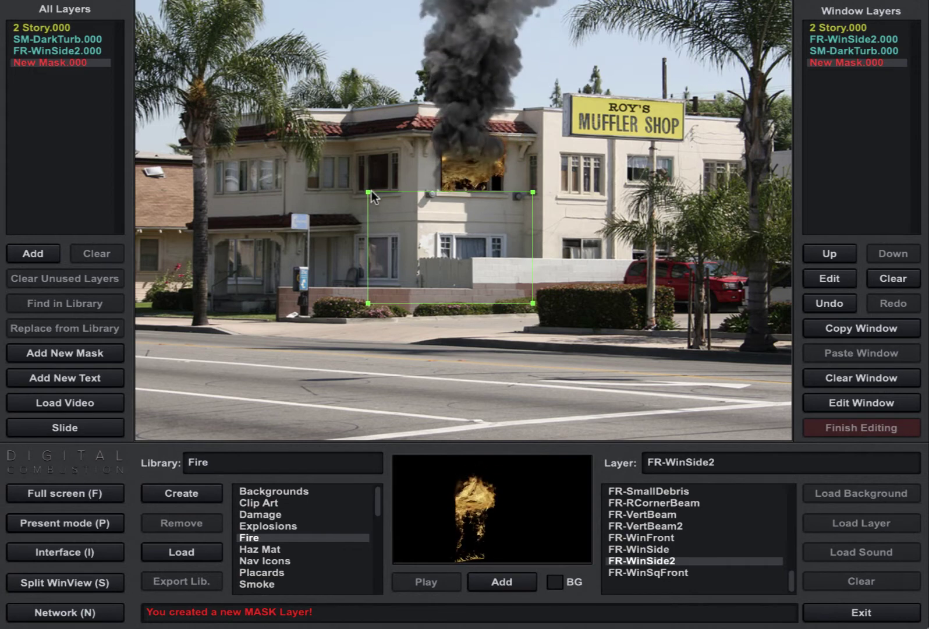
{"action": "left_click_drag", "start_coordinate": [372, 190], "coordinate": [412, 189]}
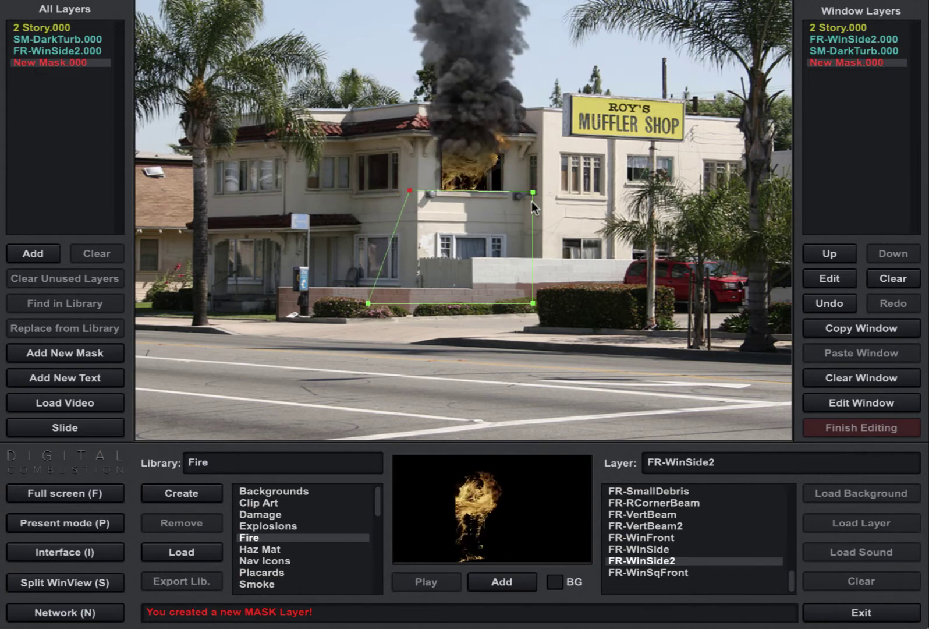
{"action": "left_click_drag", "start_coordinate": [533, 193], "coordinate": [528, 192]}
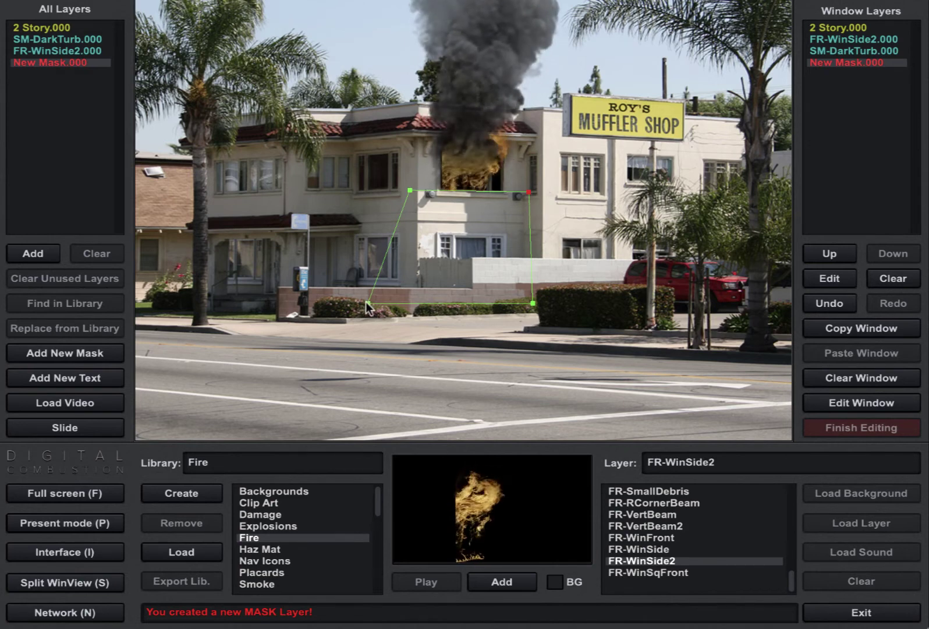
{"action": "left_click_drag", "start_coordinate": [367, 302], "coordinate": [407, 288]}
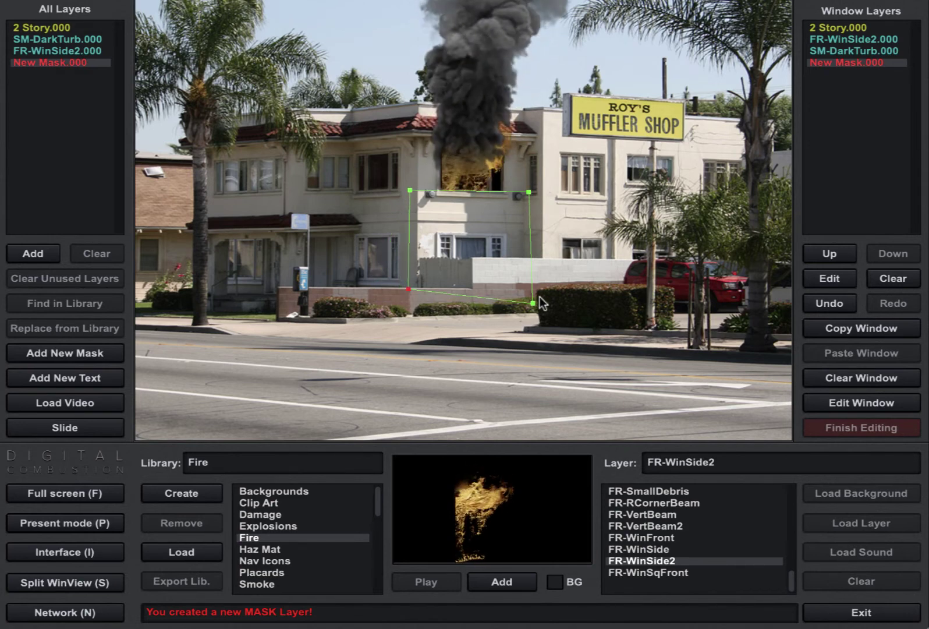
{"action": "left_click_drag", "start_coordinate": [534, 302], "coordinate": [534, 282]}
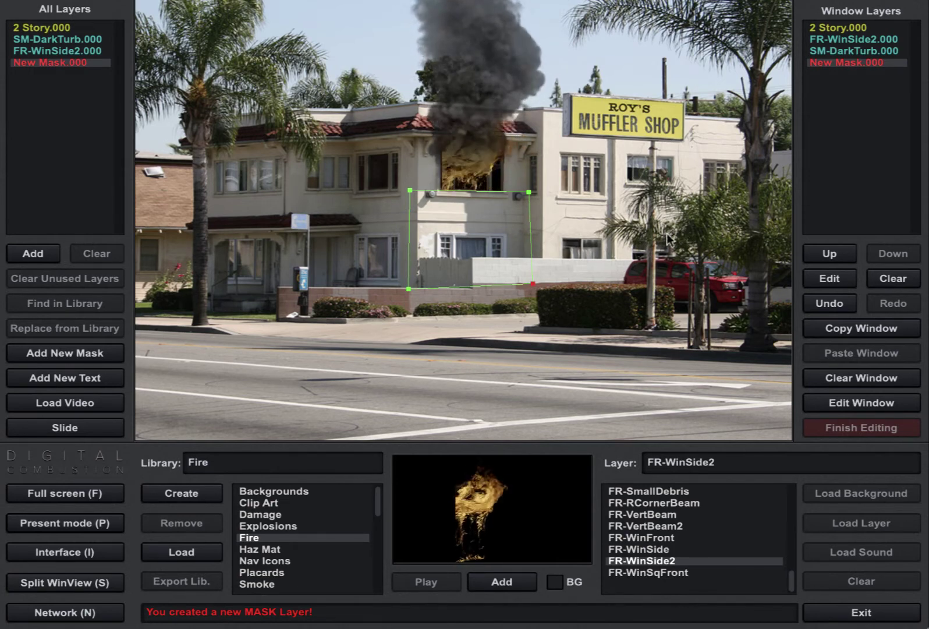
{"action": "left_click", "coordinate": [682, 218]}
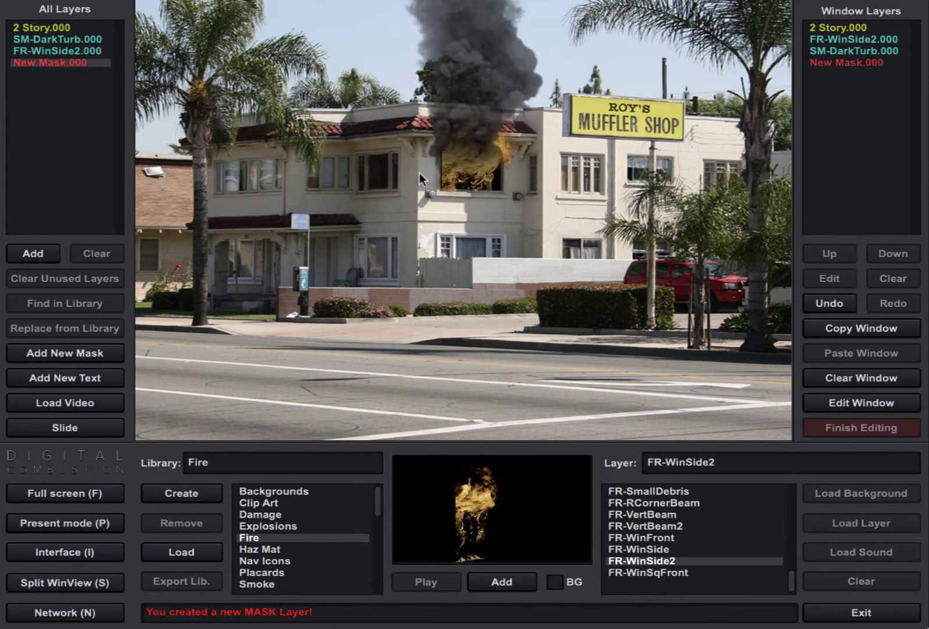
{"action": "left_click", "coordinate": [473, 74]}
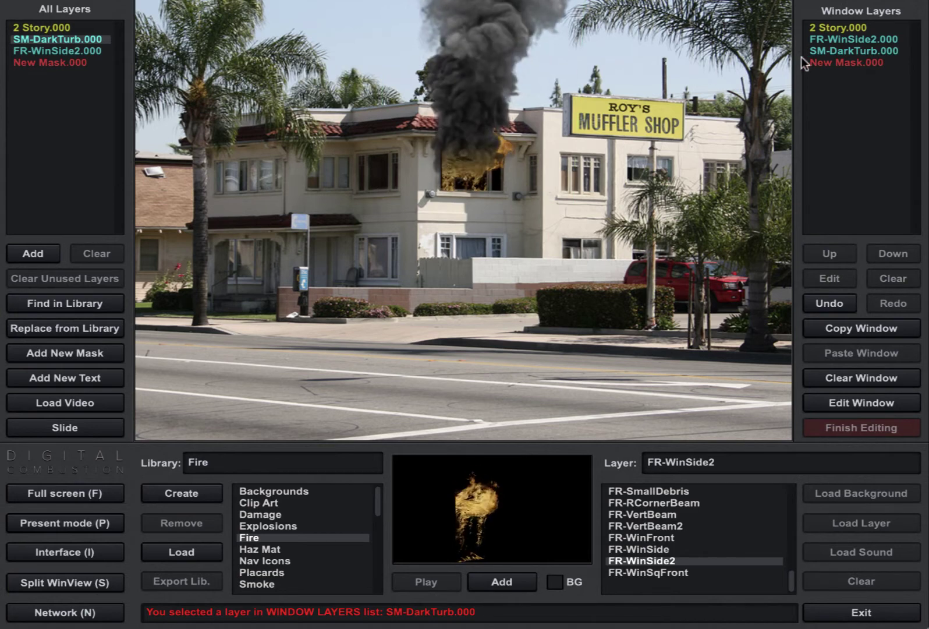
Shift SM-DarkTurb.000 slightly left and darken its colour to RGB 181/184/184.
{"action": "left_click", "coordinate": [831, 50]}
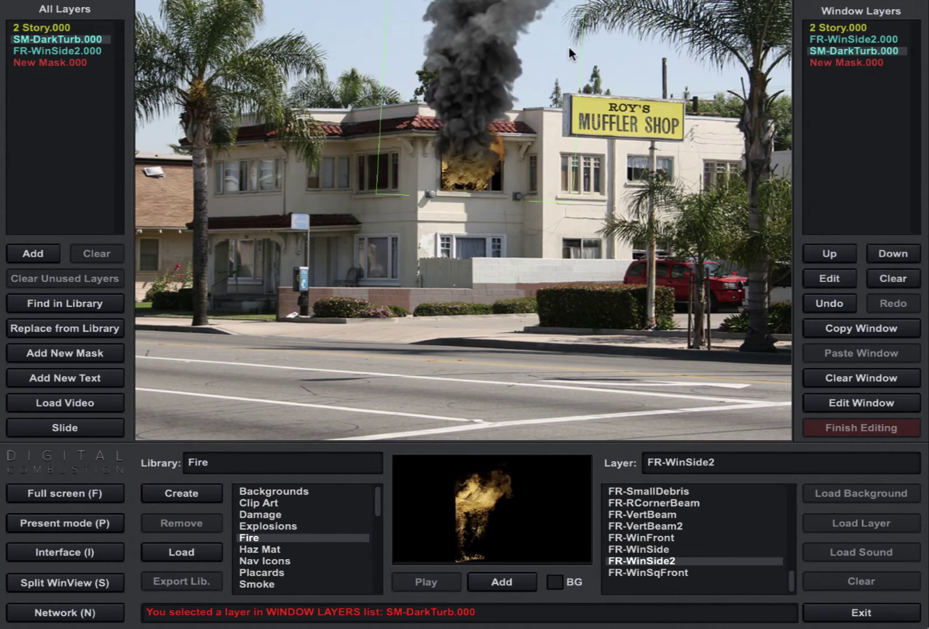
{"action": "left_click_drag", "start_coordinate": [504, 54], "coordinate": [485, 57]}
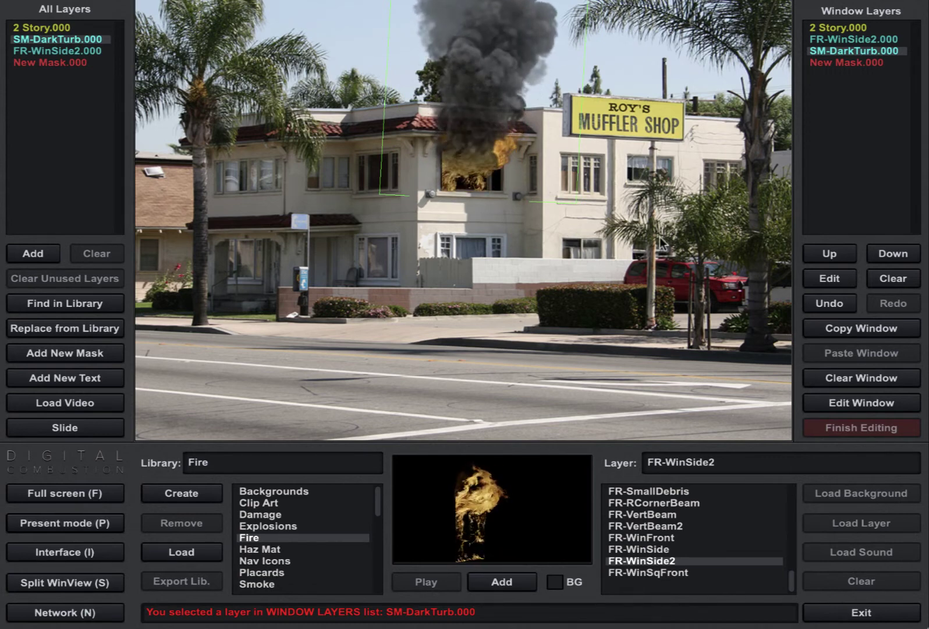
{"action": "left_click", "coordinate": [826, 278]}
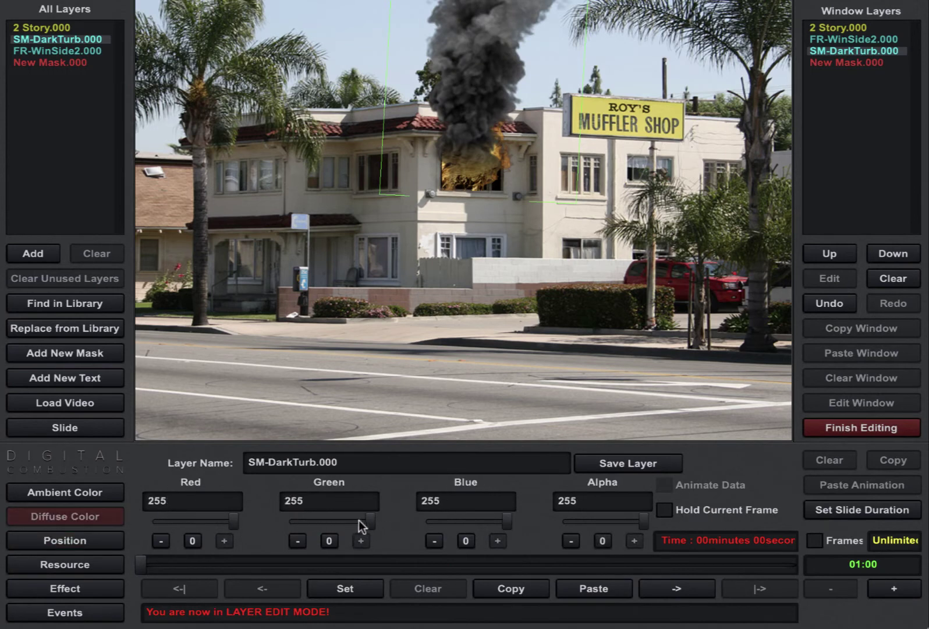
{"action": "mouse_move", "coordinate": [367, 519]}
{"action": "left_mouse_down"}
{"action": "mouse_move", "coordinate": [305, 525]}
{"action": "mouse_move", "coordinate": [358, 521]}
{"action": "left_mouse_up"}
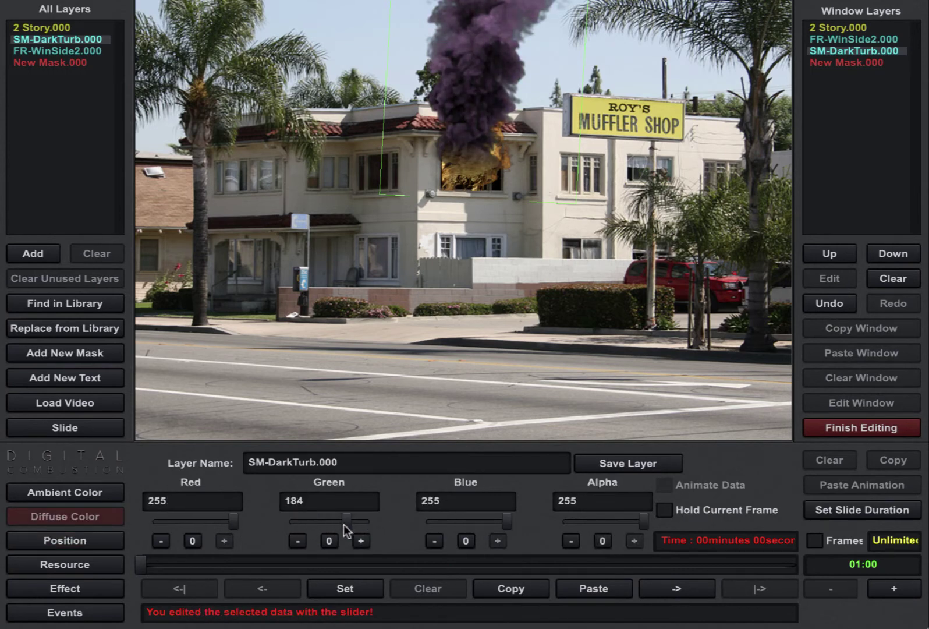
{"action": "left_click_drag", "start_coordinate": [504, 521], "coordinate": [483, 522]}
{"action": "left_click_drag", "start_coordinate": [233, 520], "coordinate": [215, 523]}
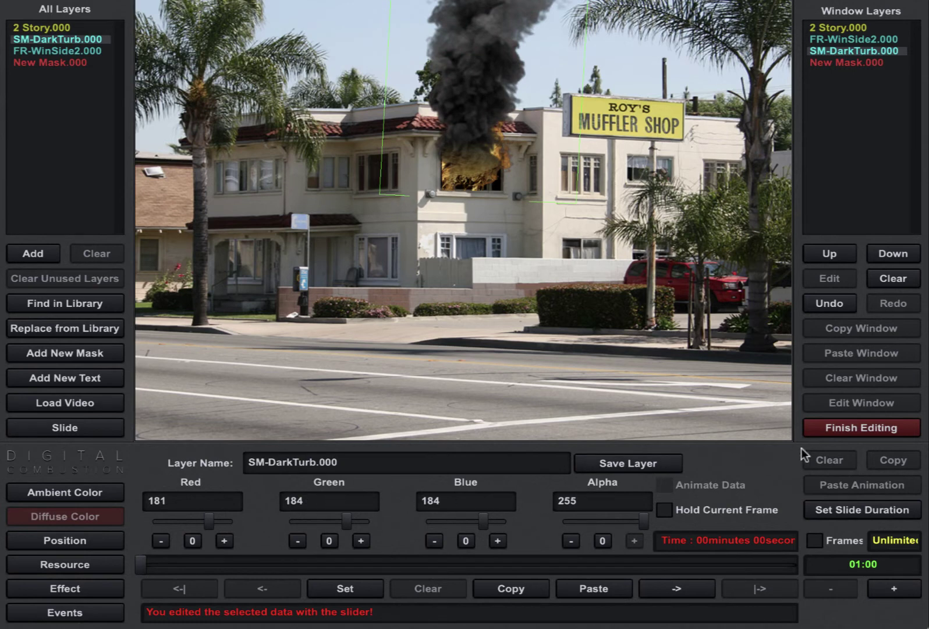
{"action": "left_click", "coordinate": [837, 429]}
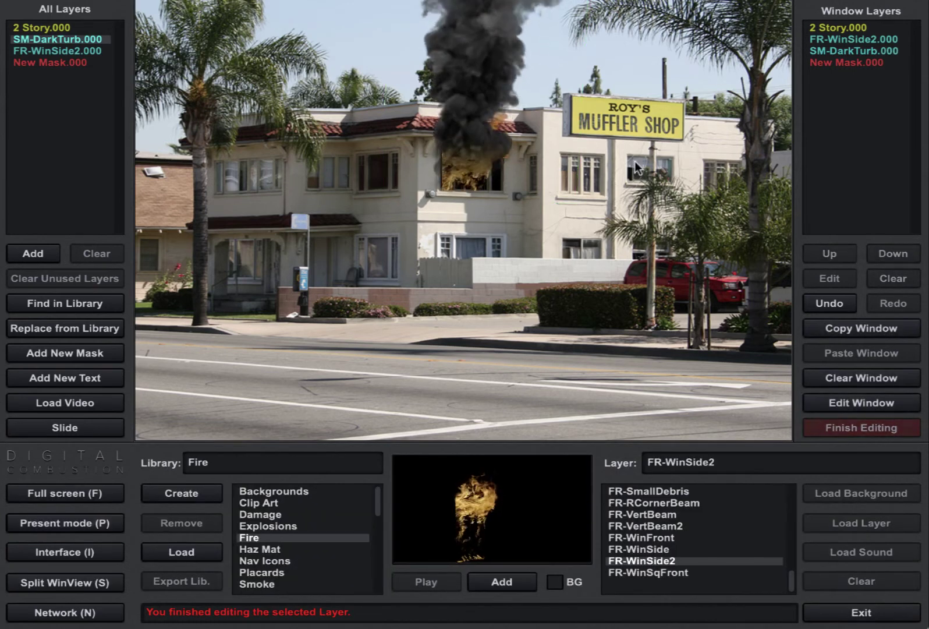
Add a second smoke copy, SM-DarkTurb.001, over the burning window and move it down one level.
{"action": "left_click", "coordinate": [71, 39]}
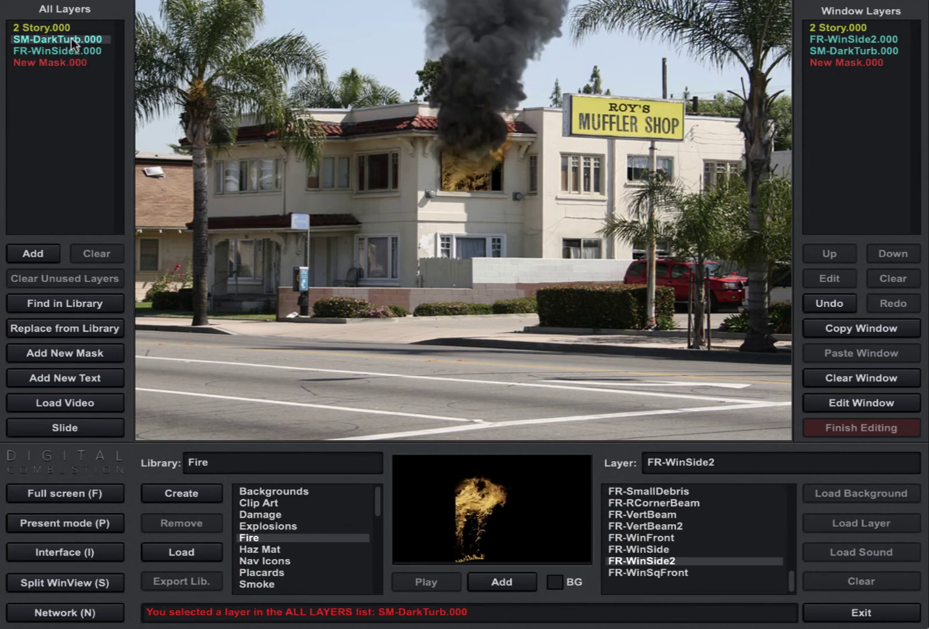
{"action": "left_click", "coordinate": [36, 255]}
{"action": "left_click_drag", "start_coordinate": [490, 111], "coordinate": [466, 113]}
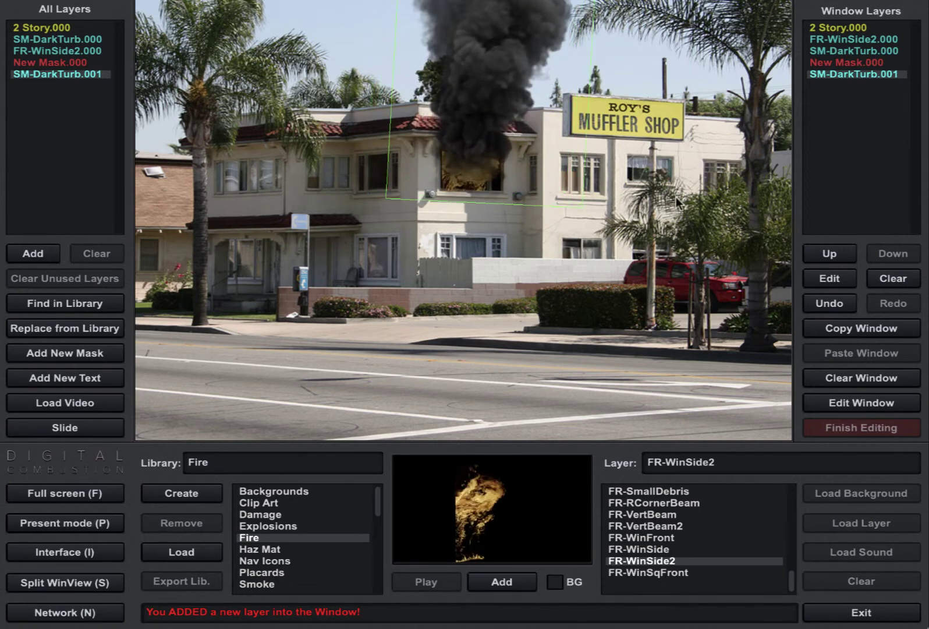
{"action": "left_click", "coordinate": [823, 249]}
{"action": "left_click", "coordinate": [823, 250]}
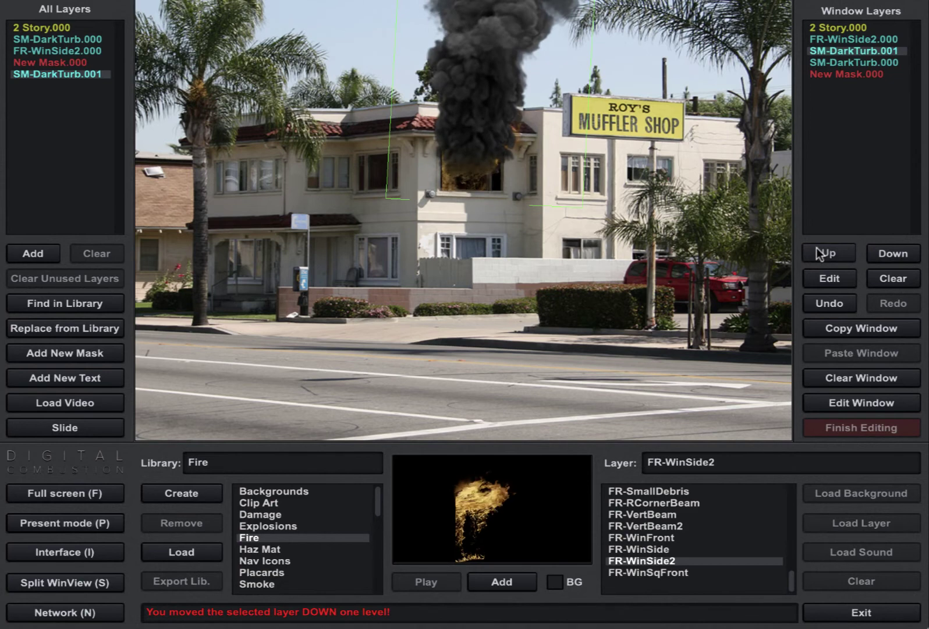
{"action": "left_click_drag", "start_coordinate": [508, 124], "coordinate": [513, 129]}
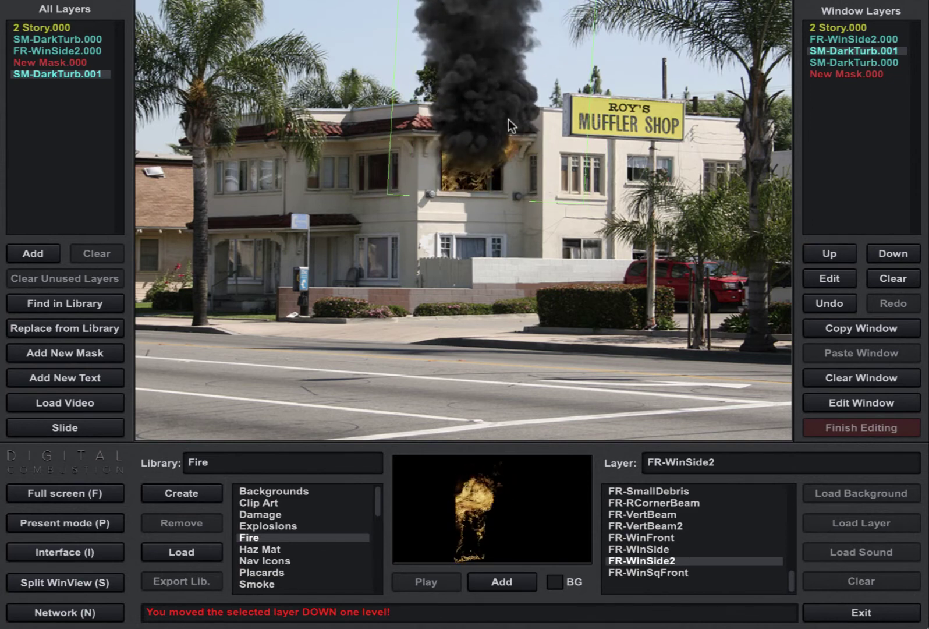
Check and deselect New Mask.000, then play the scene in full-screen Present mode.
{"action": "left_click", "coordinate": [521, 261]}
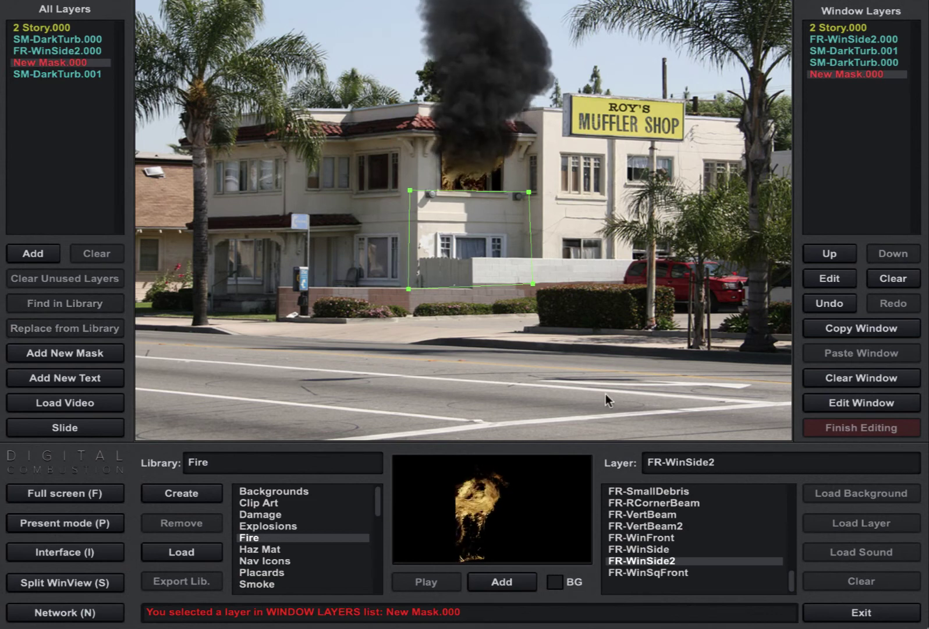
{"action": "left_click", "coordinate": [331, 175]}
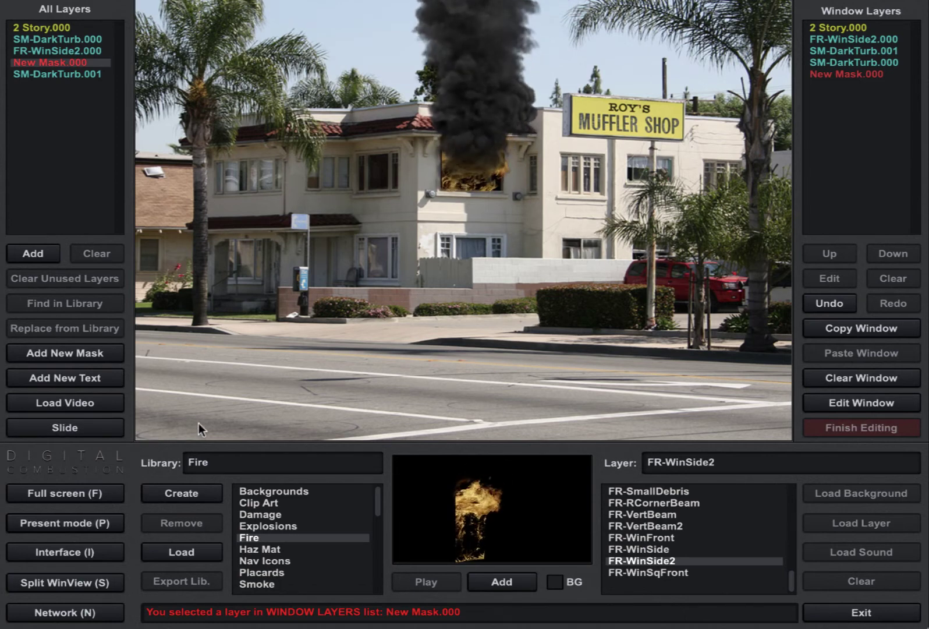
{"action": "left_click", "coordinate": [85, 523]}
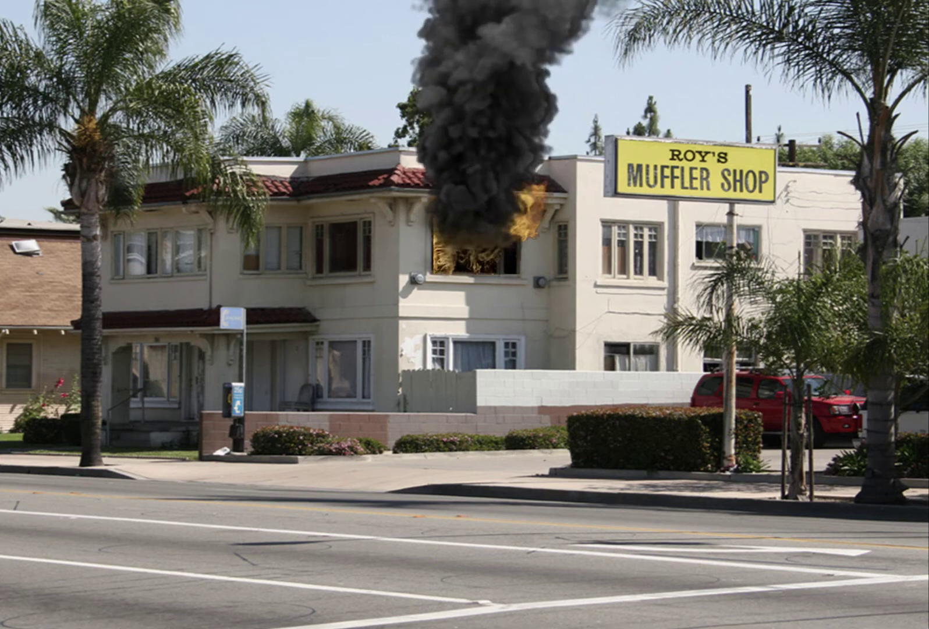
Exit the full-screen presentation and bring up the Main Slide Panel with its file options.
{"action": "key", "text": "f"}
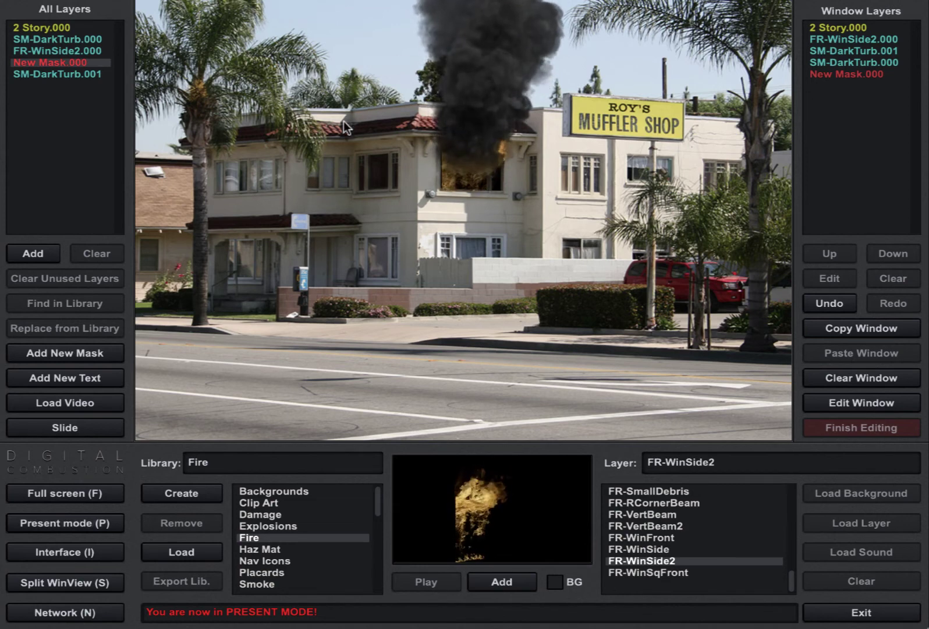
{"action": "left_click", "coordinate": [67, 430]}
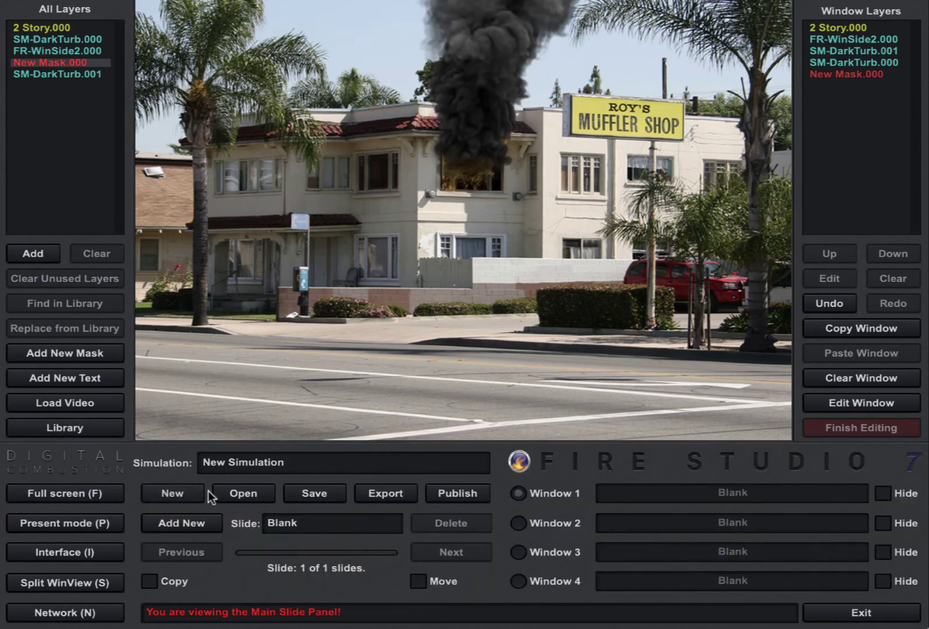
Save the muffler shop simulation as NewSim.dcs in V7 Exported Sims, then start a new empty simulation.
{"action": "left_click", "coordinate": [315, 492]}
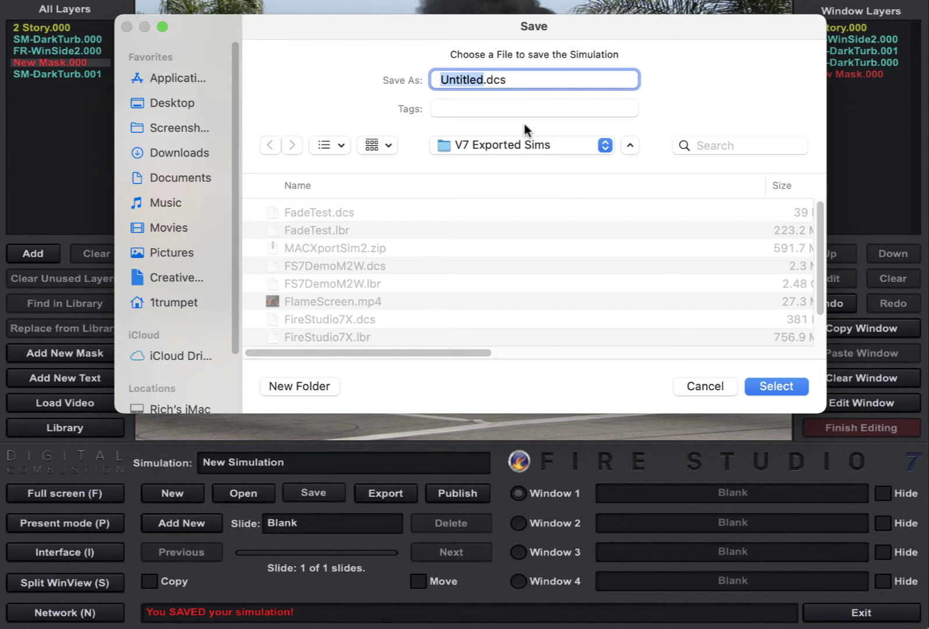
{"action": "type", "text": "NewSim"}
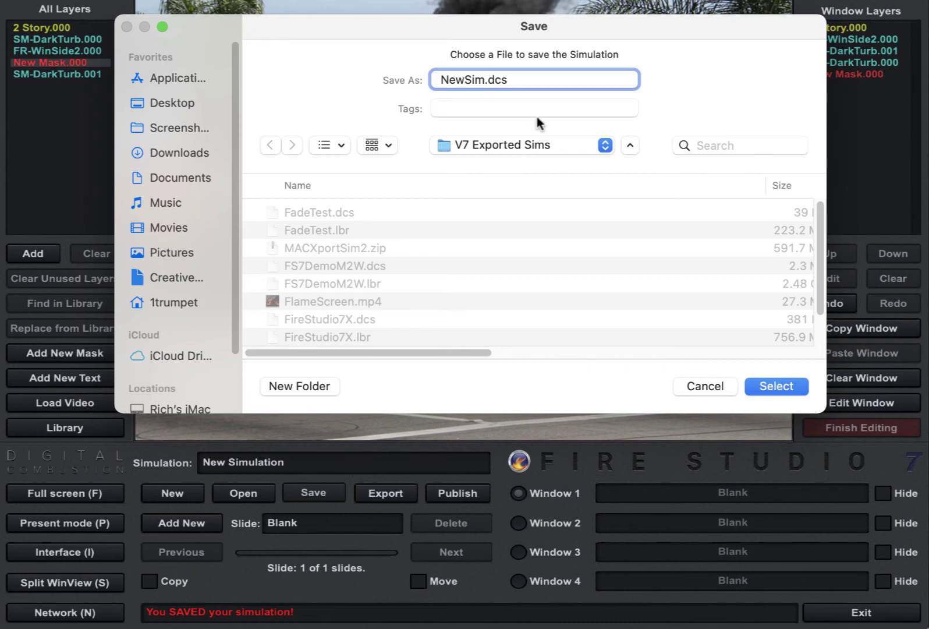
{"action": "left_click", "coordinate": [756, 380]}
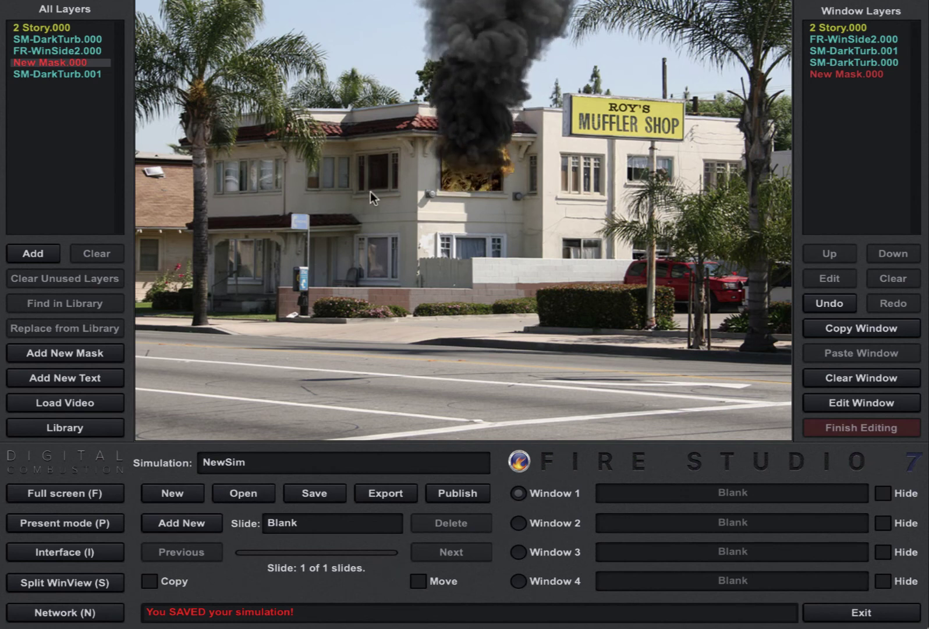
{"action": "left_click", "coordinate": [172, 493]}
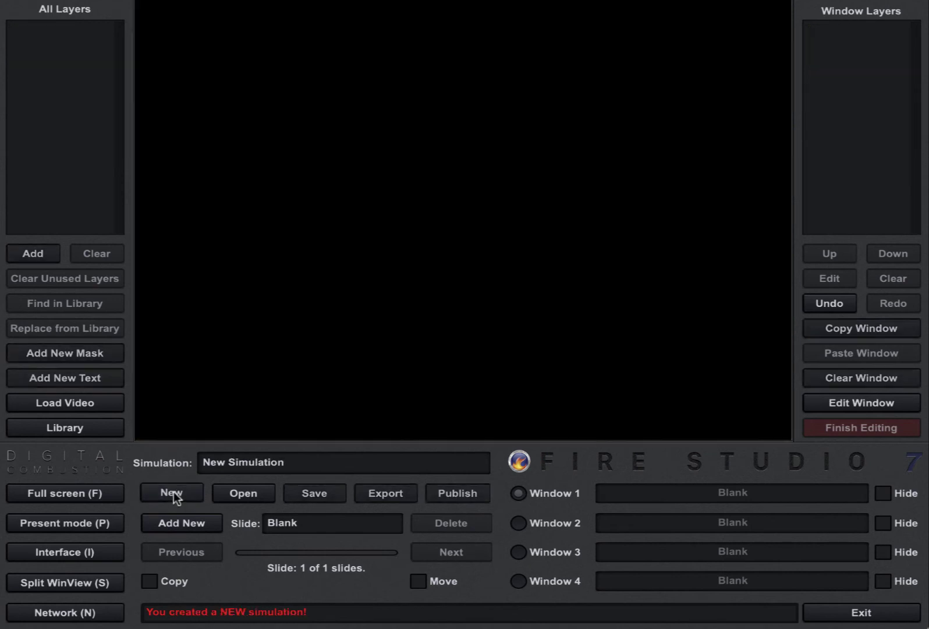
Open NewSim.dcs to restore the burning muffler shop scene with all five layers.
{"action": "left_click", "coordinate": [252, 490]}
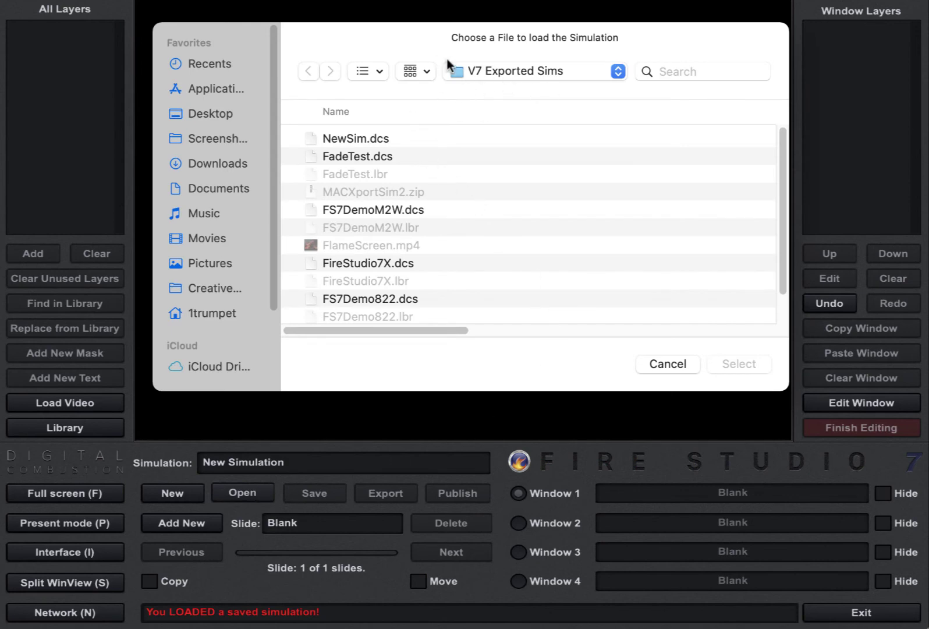
{"action": "left_click", "coordinate": [355, 138]}
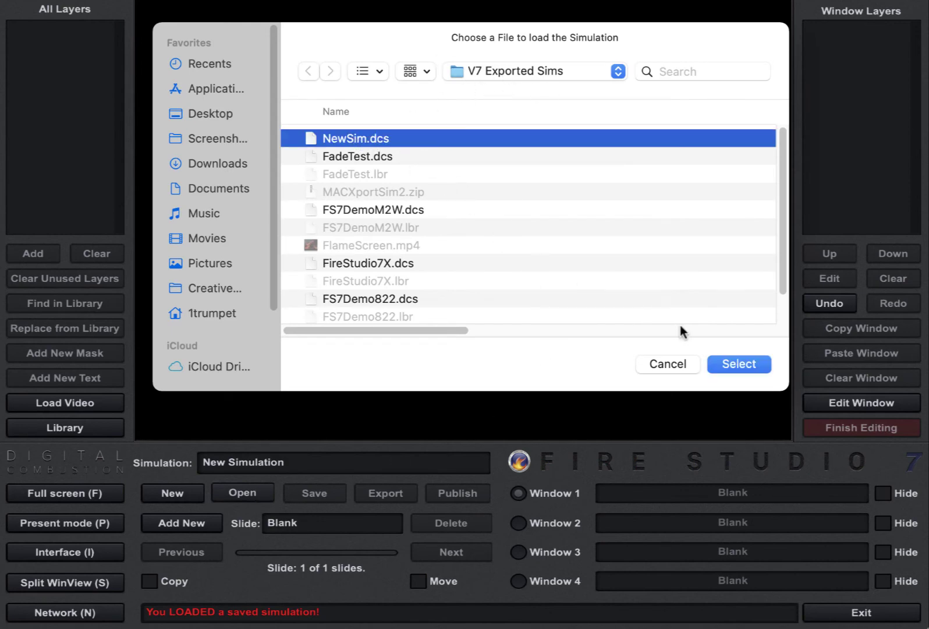
{"action": "left_click", "coordinate": [738, 366]}
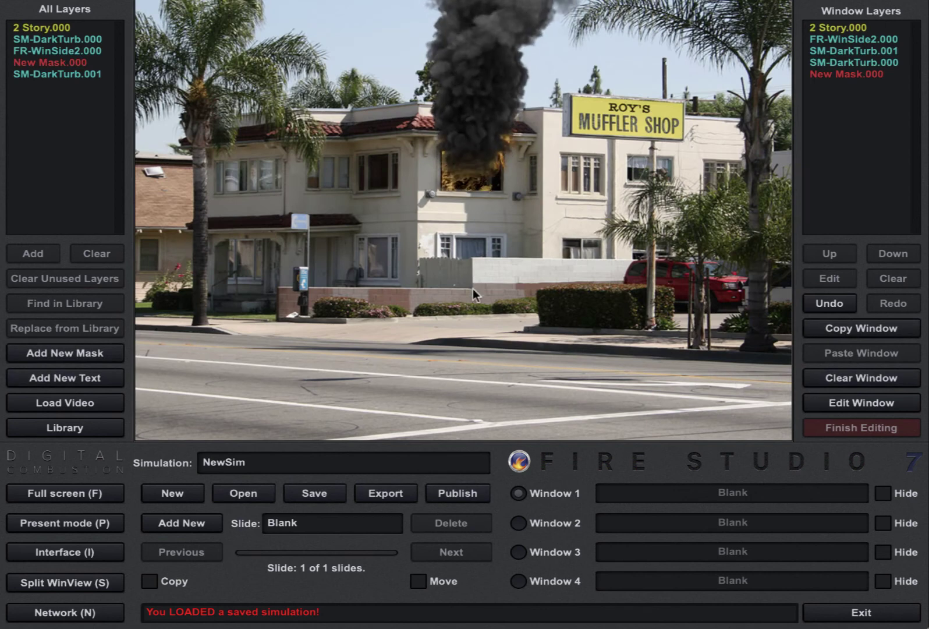